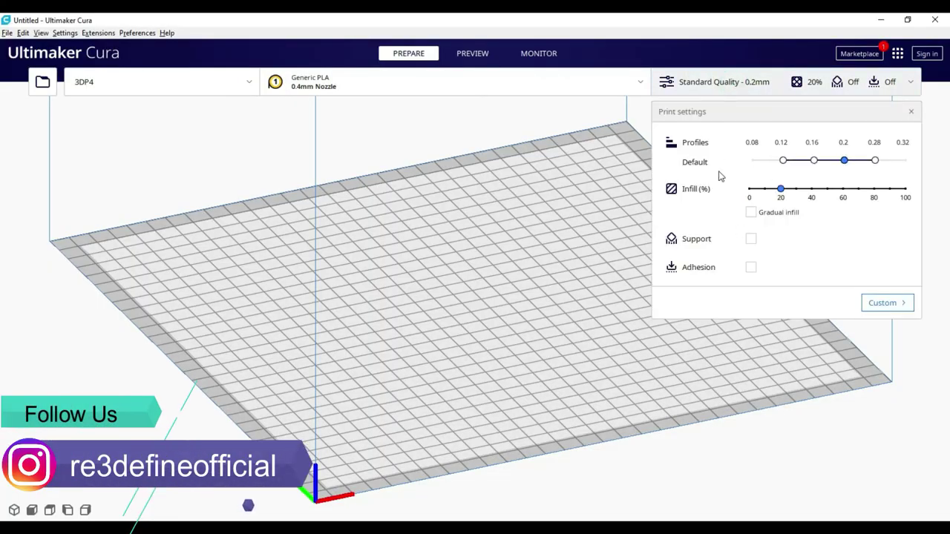
Switch to Custom print settings and toggle setting visibility between Expert and Advanced.
left_click(883, 304)
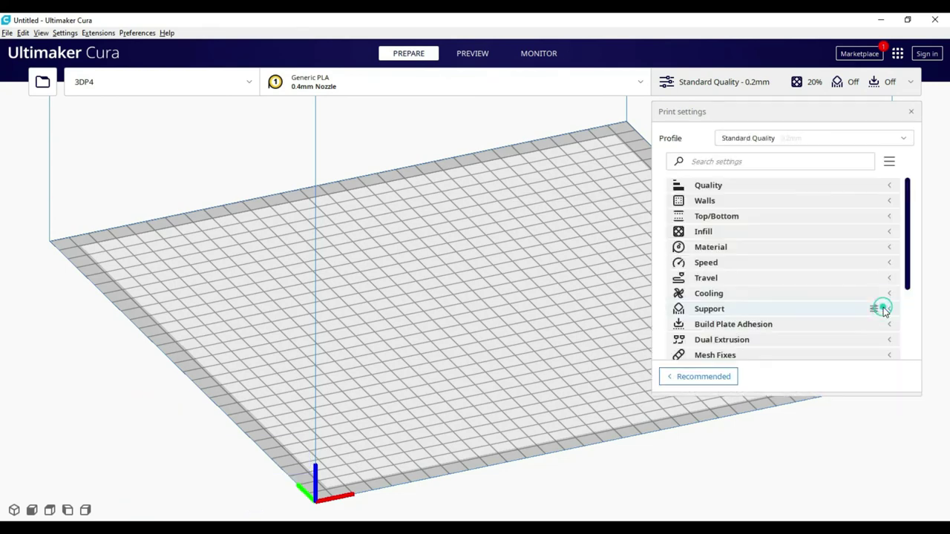
left_click(889, 161)
left_click(829, 233)
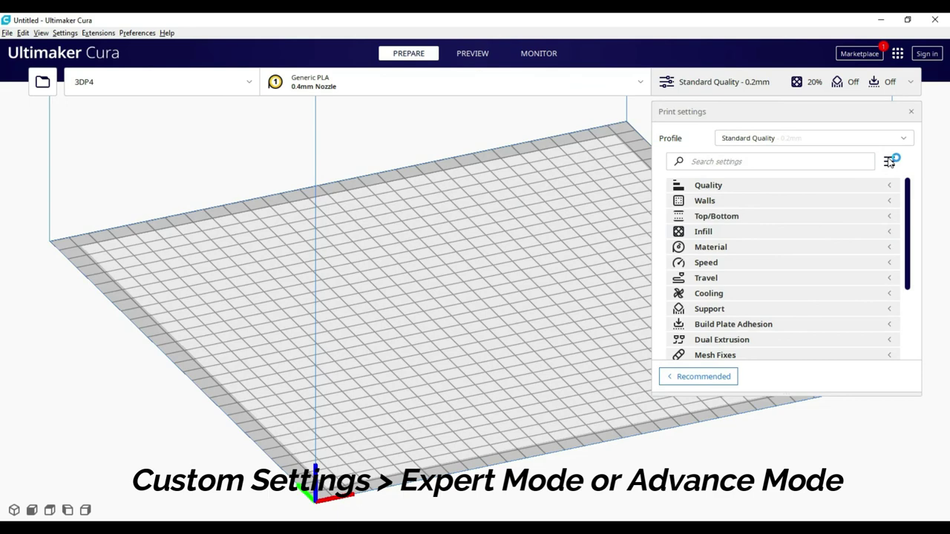
left_click(889, 161)
left_click(830, 215)
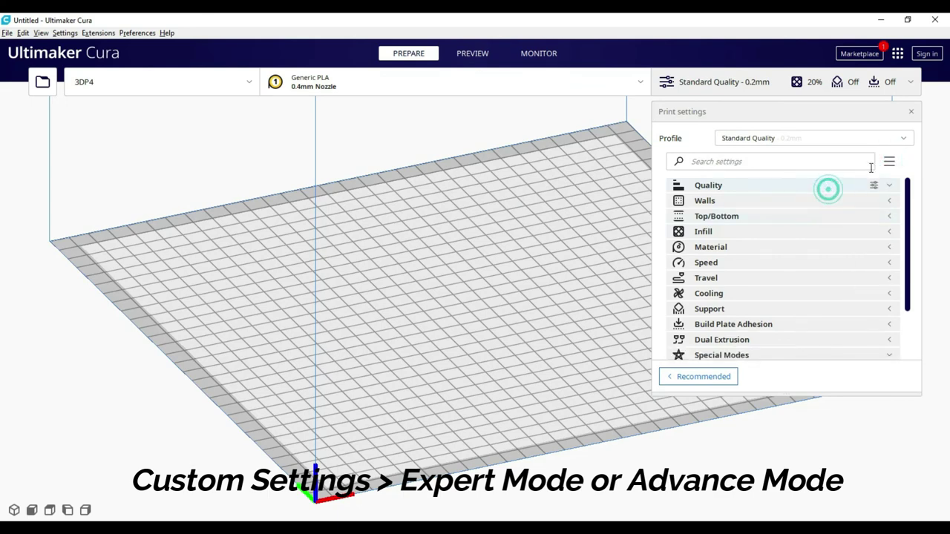
left_click(889, 161)
left_click(830, 231)
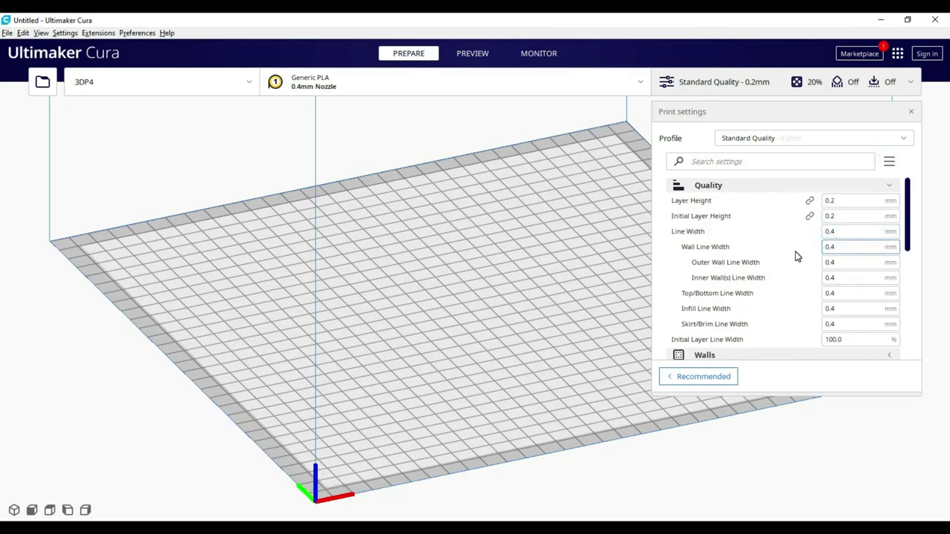
left_click(889, 161)
left_click(830, 215)
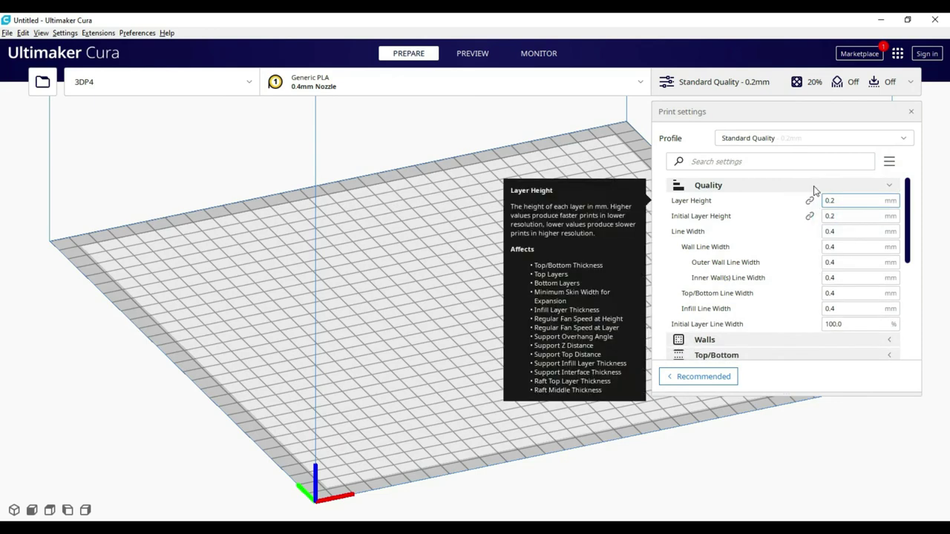
Collapse the Quality and Walls categories, keeping Standard Quality as the profile.
left_click(813, 187)
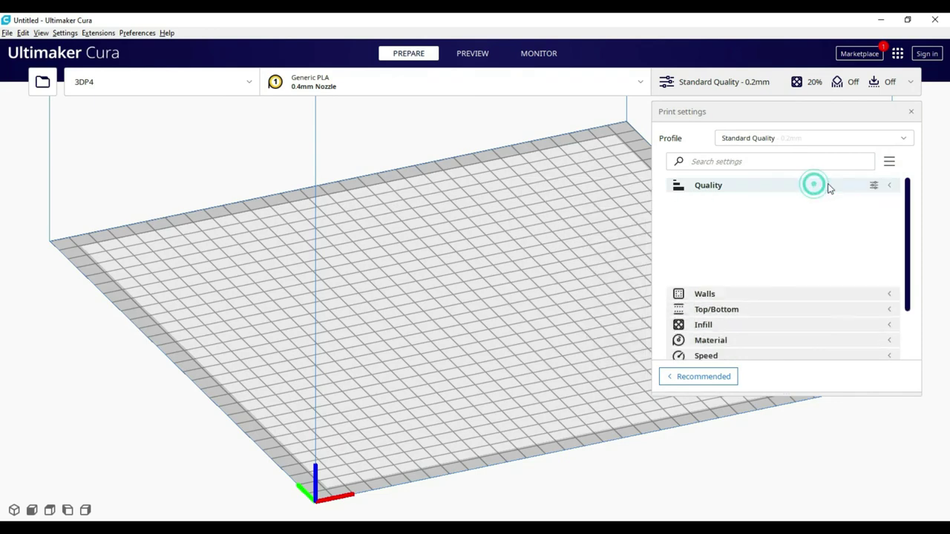
left_click(889, 161)
left_click(830, 232)
scroll(796, 256, "down", 3)
scroll(796, 256, "up", 5)
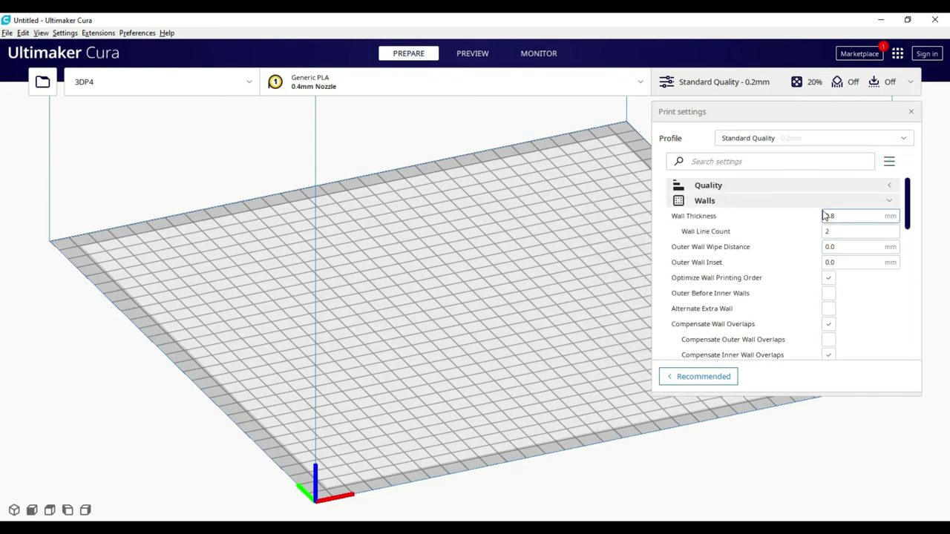
left_click(825, 199)
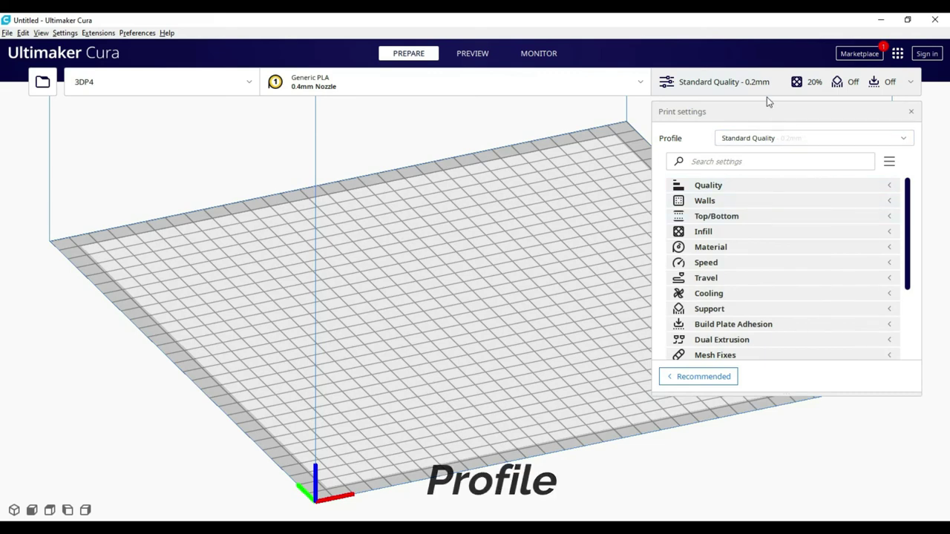
left_click(787, 137)
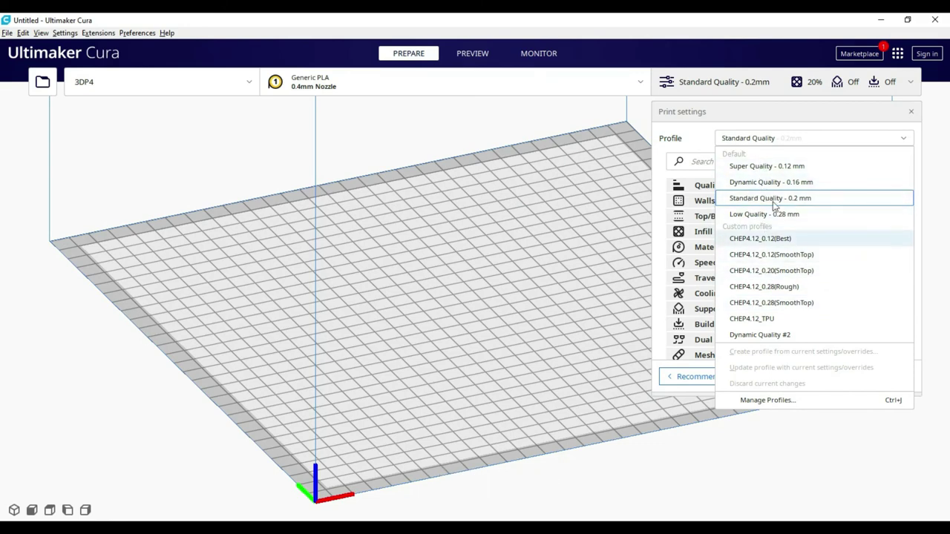
left_click(827, 140)
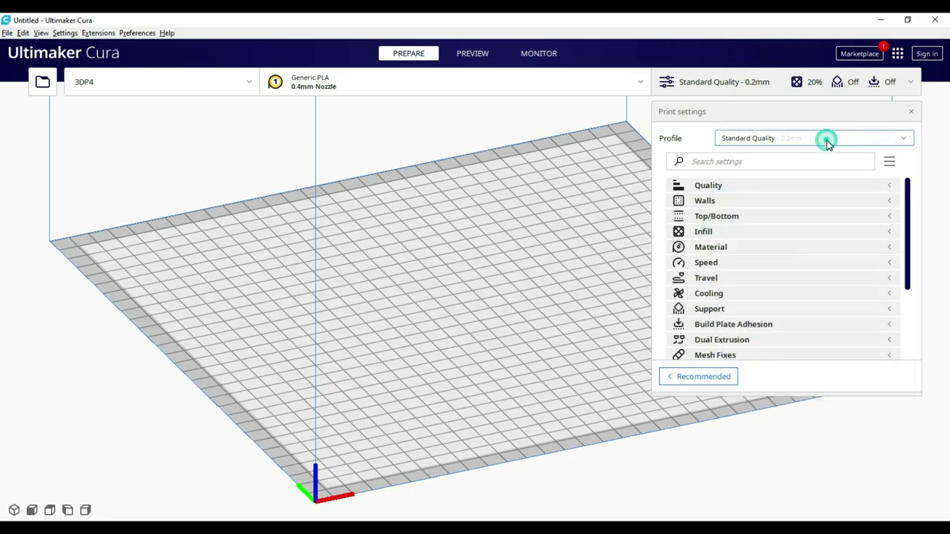
Expand Quality and compare bust previews, ending at 0.28 mm layers (346 layers, ~10 h 4 min).
left_click(724, 189)
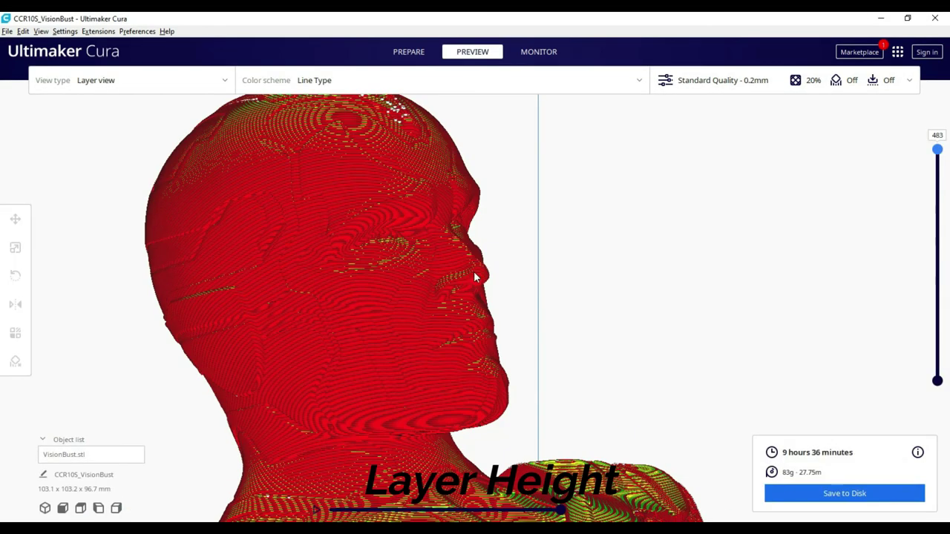
scroll(466, 275, "up", 5)
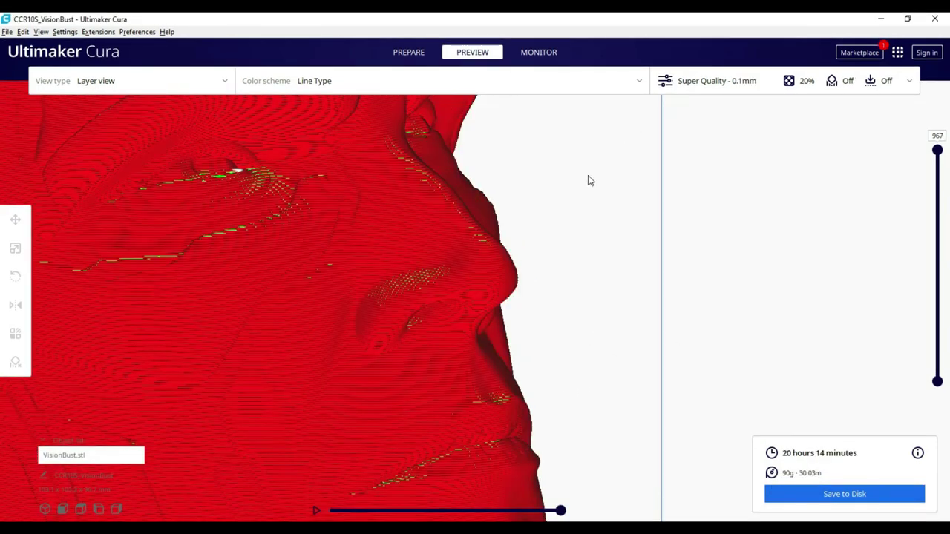
scroll(507, 297, "up", 3)
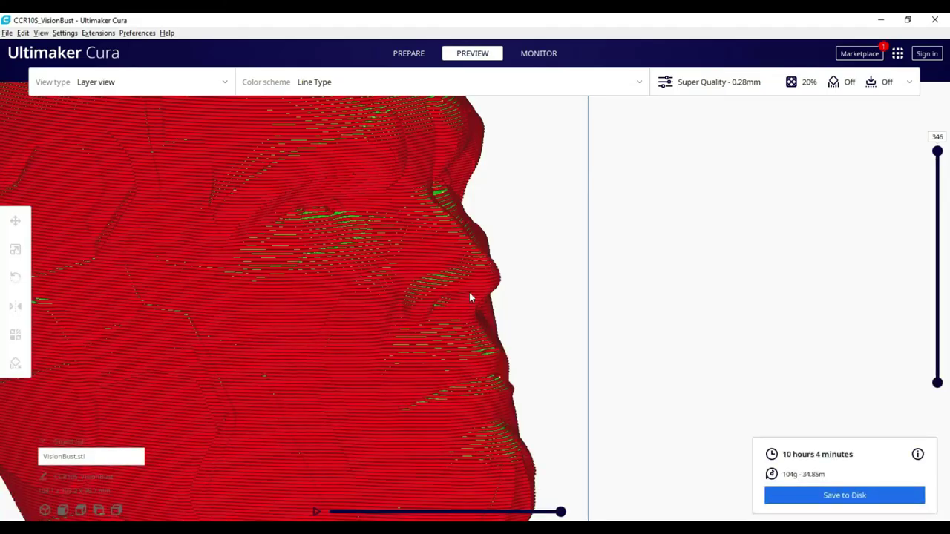
scroll(490, 293, "up", 5)
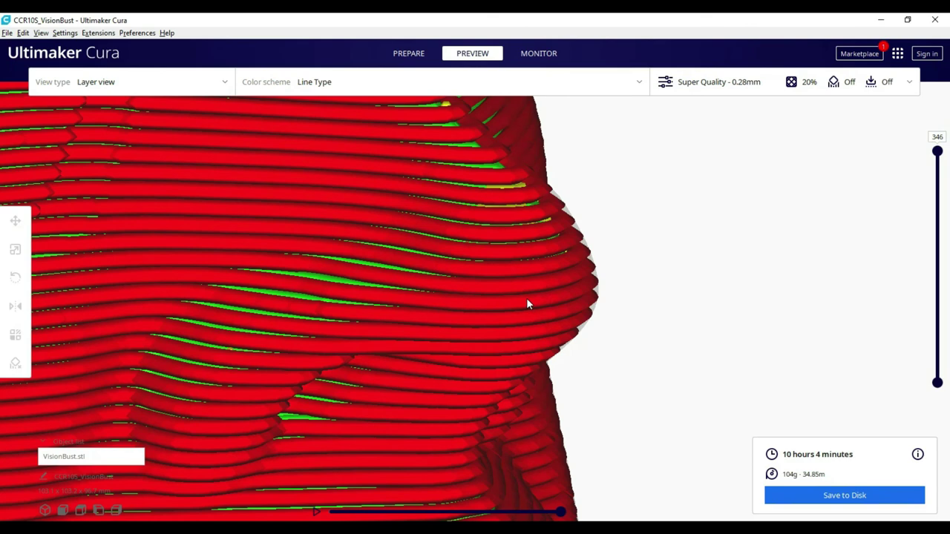
scroll(525, 303, "down", 5)
scroll(512, 301, "up", 5)
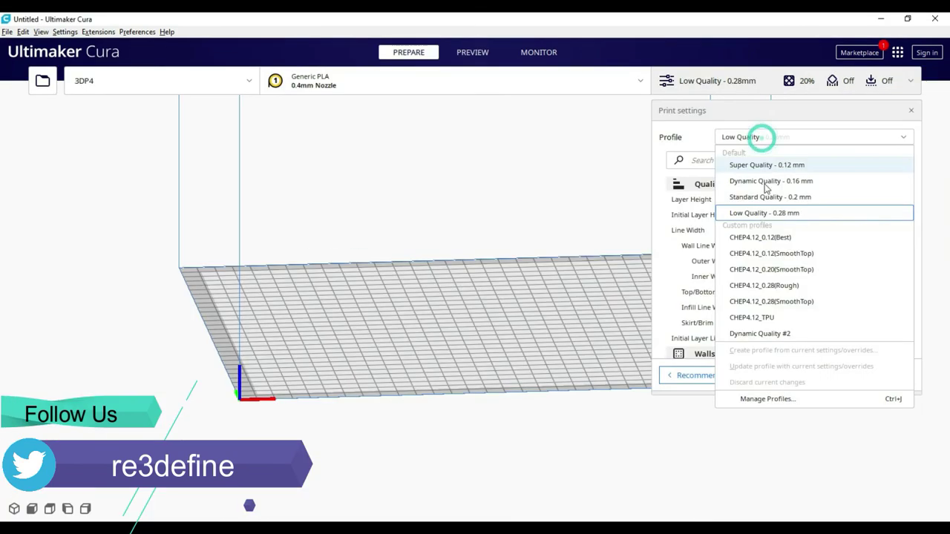
Select the Standard Quality 0.2 mm profile.
left_click(767, 196)
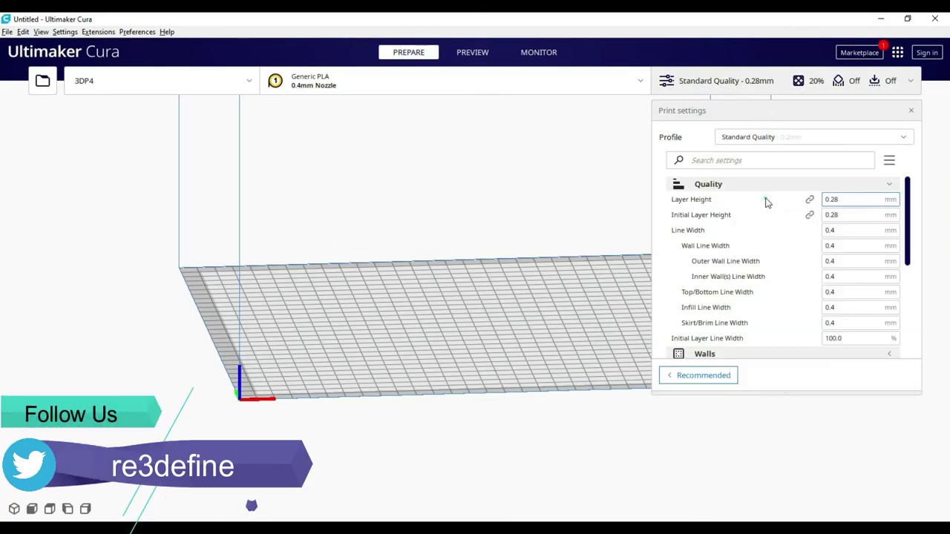
left_click(768, 137)
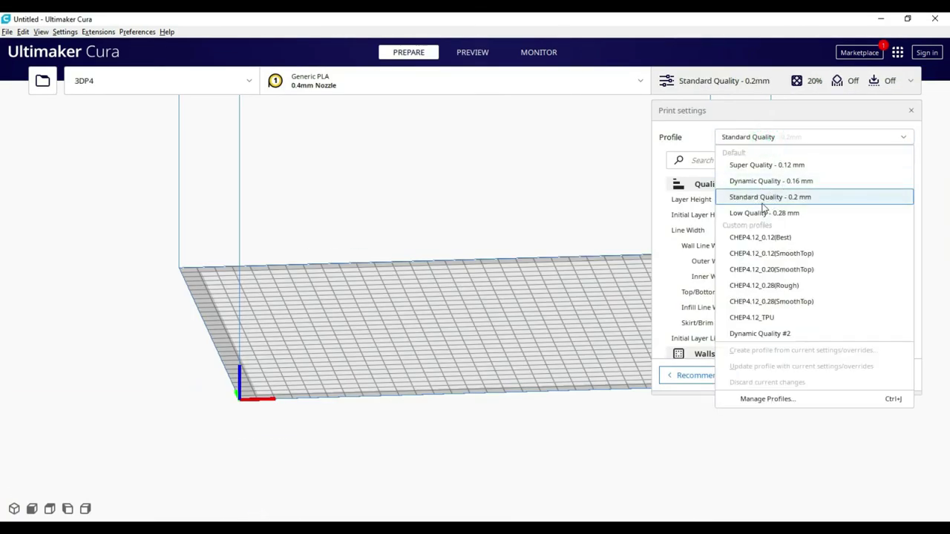
left_click(766, 136)
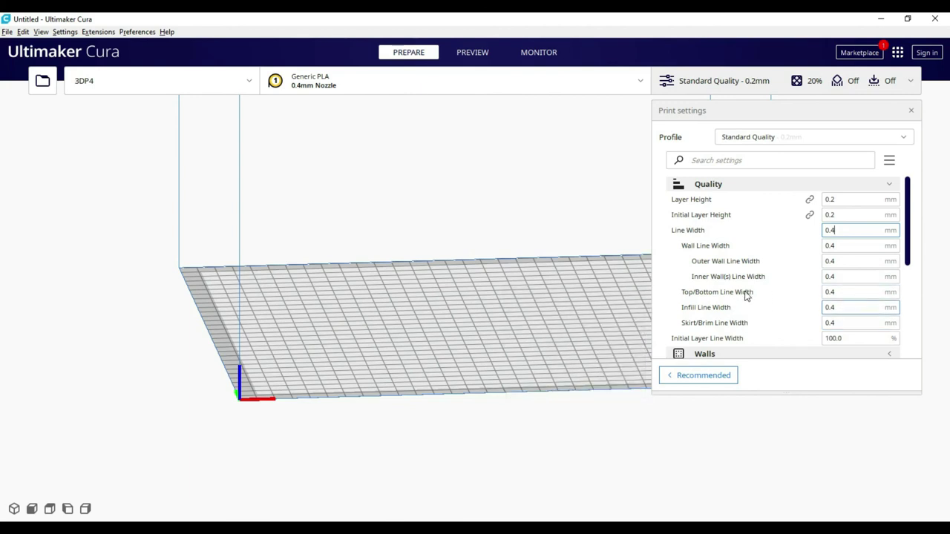
Confirm the nozzle size stays 0.4mm in the material and nozzle panel.
left_click(446, 85)
left_click(515, 162)
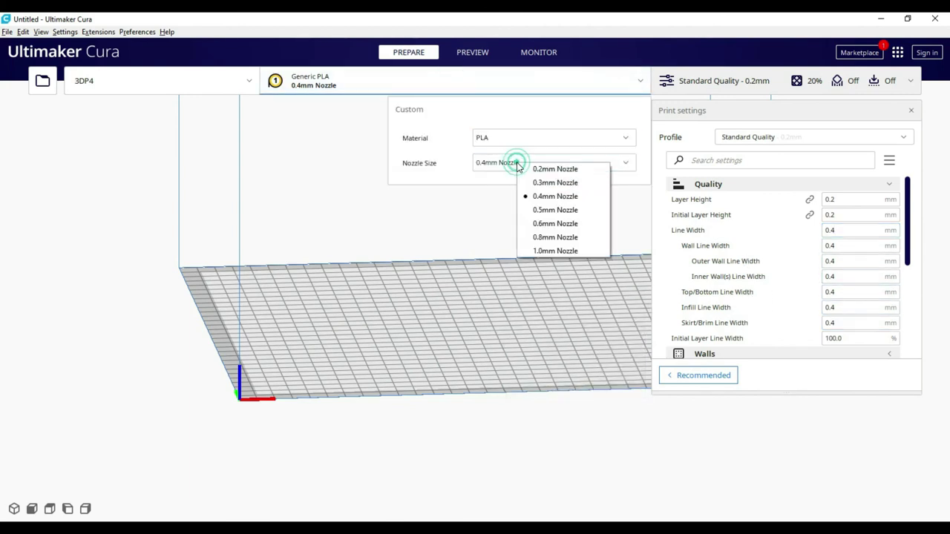
left_click(515, 168)
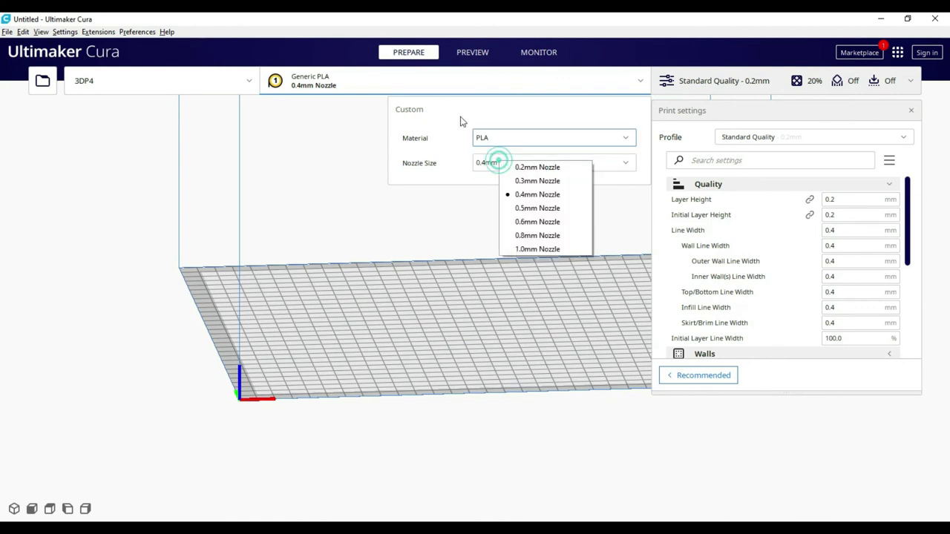
left_click(435, 91)
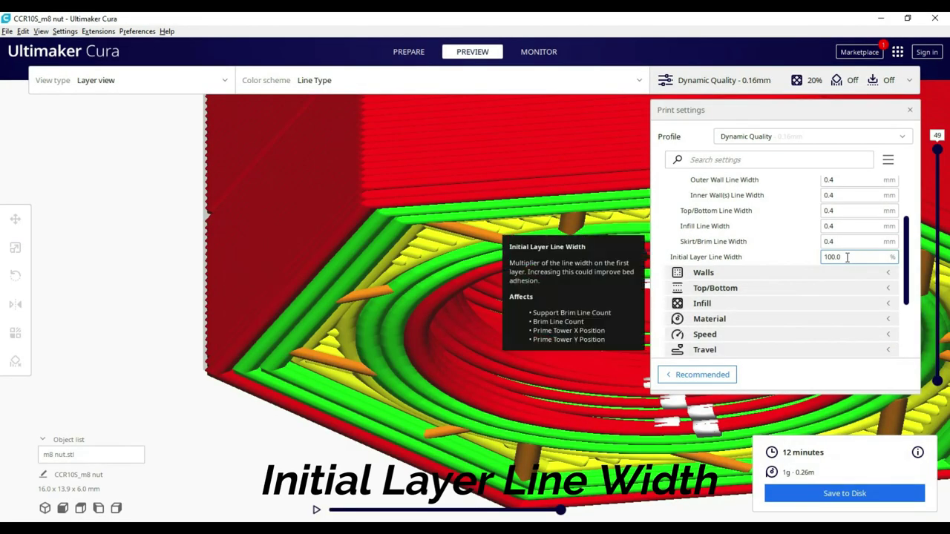
Set the nut's Initial Layer Line Width to 130%, then 150%, re-slicing each time.
left_click(821, 257)
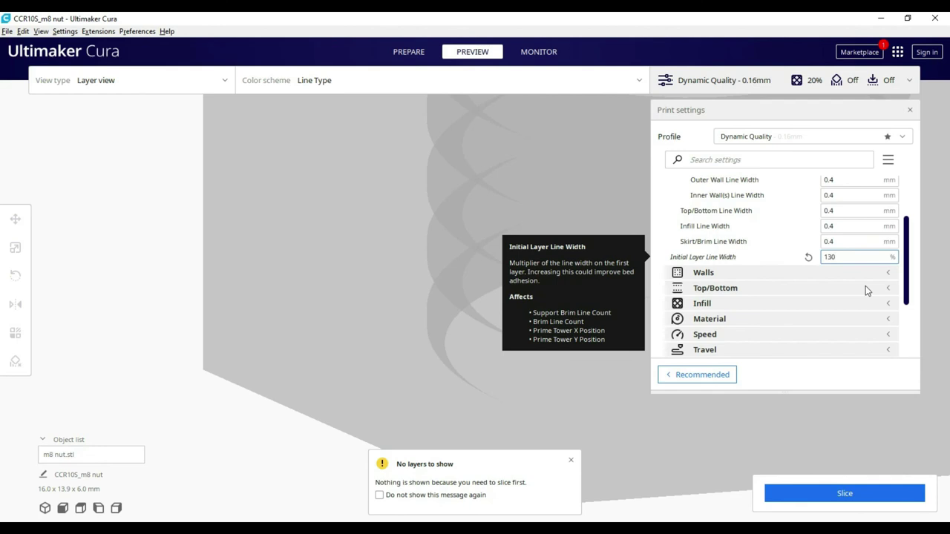
left_click(846, 497)
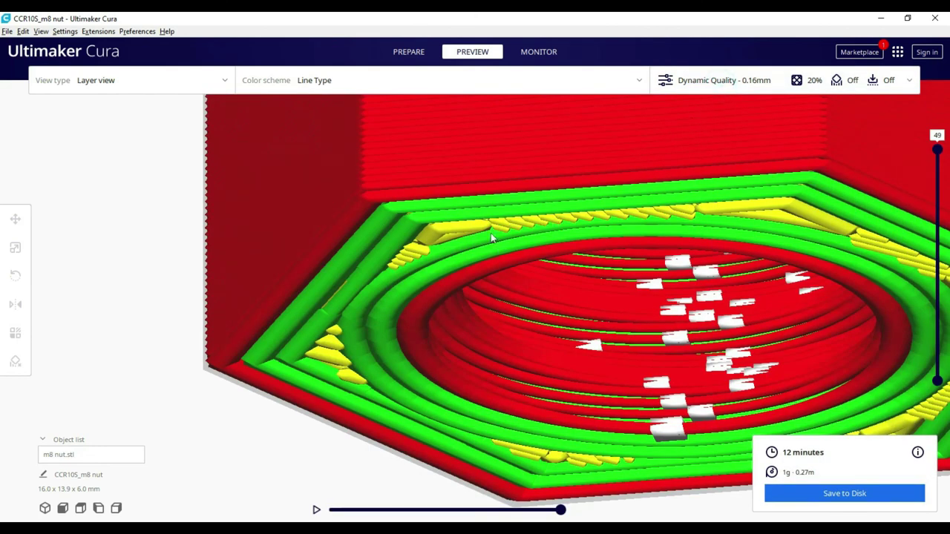
left_click(834, 82)
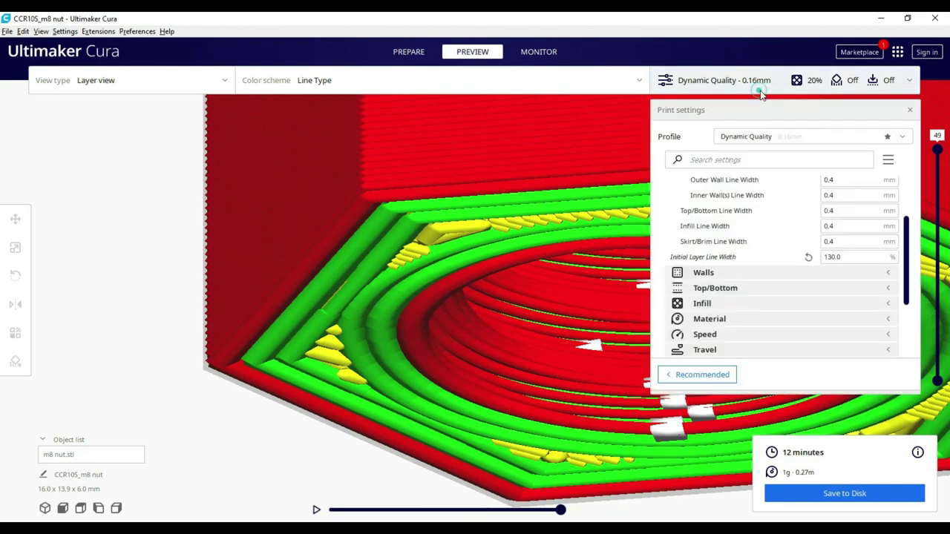
double_click(846, 257)
type("150")
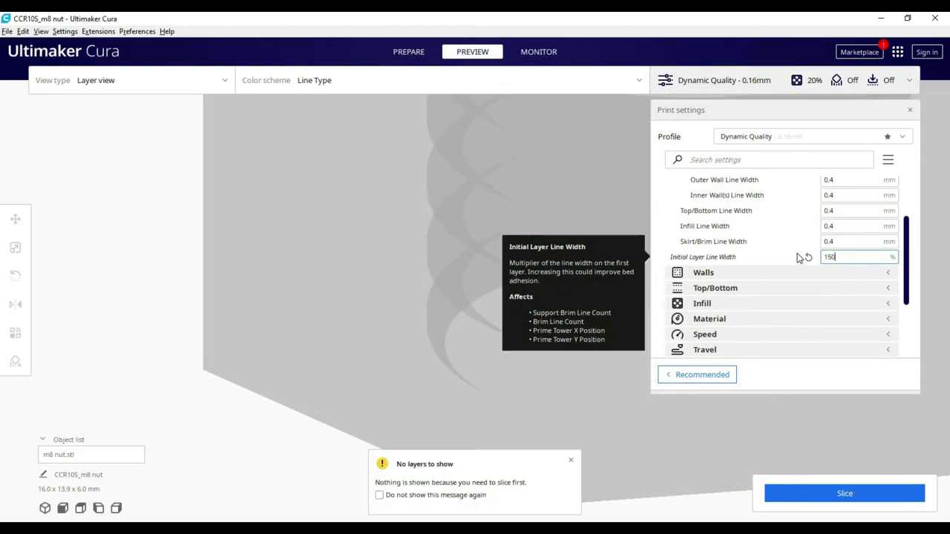
left_click(840, 492)
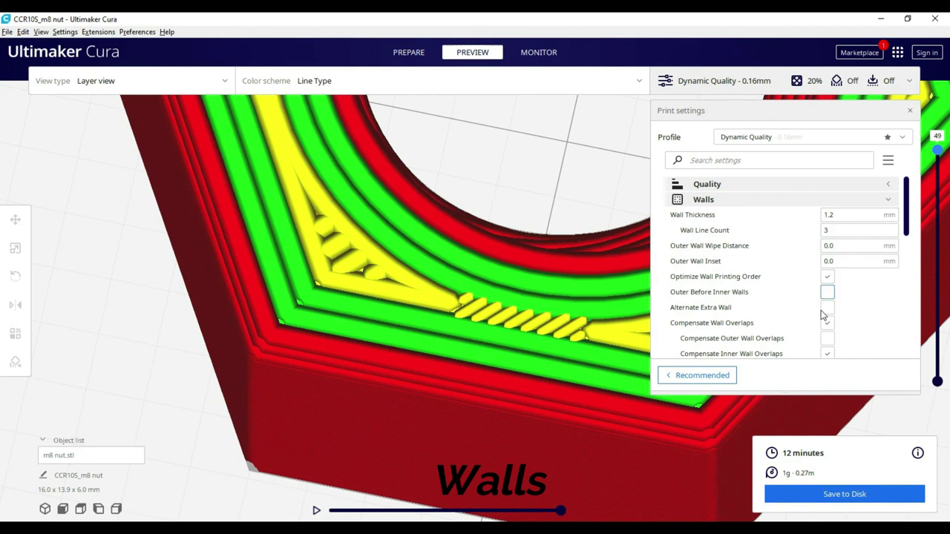
Try a 1.2 mm wall thickness and slice, then reset wall thickness to default.
scroll(825, 297, "down", 2)
scroll(825, 296, "down", 3)
scroll(826, 297, "up", 4)
scroll(827, 296, "up", 3)
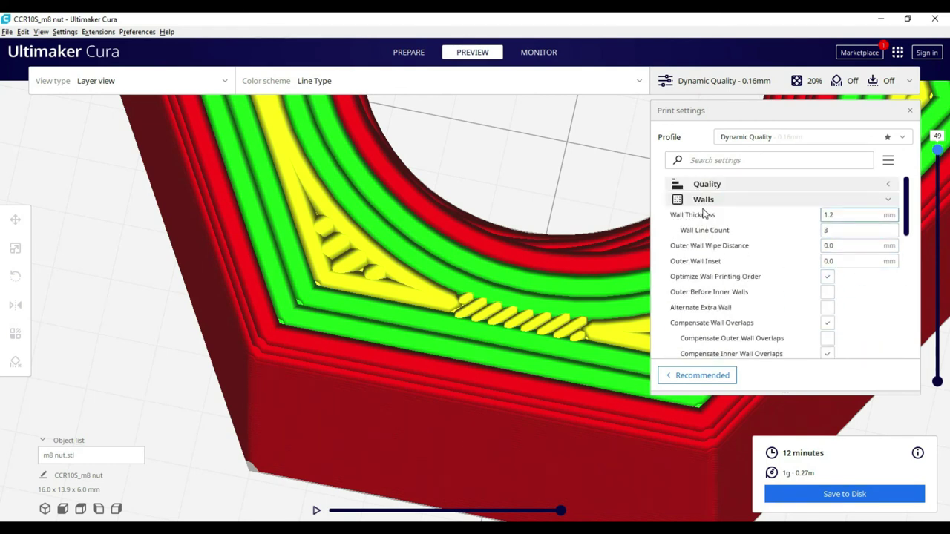
mouse_move(857, 214)
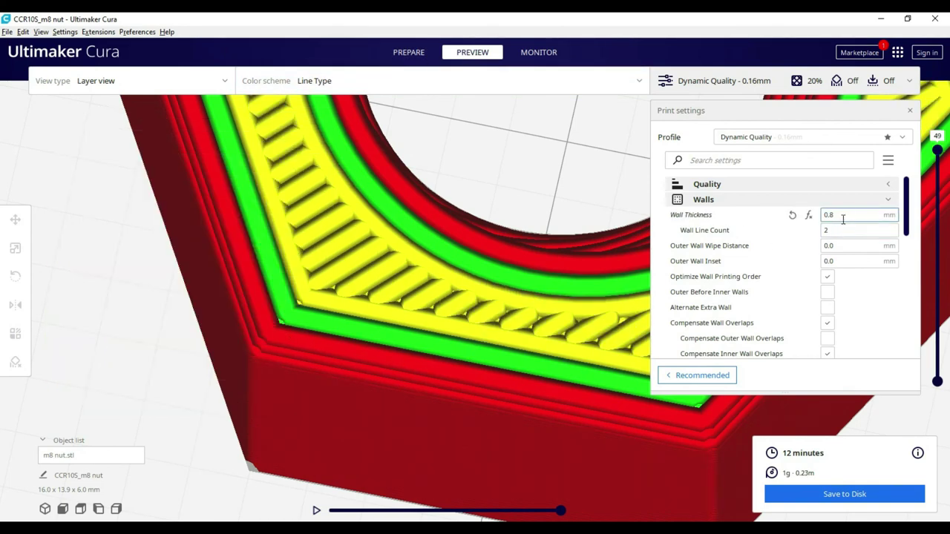
double_click(843, 215)
type("1.2")
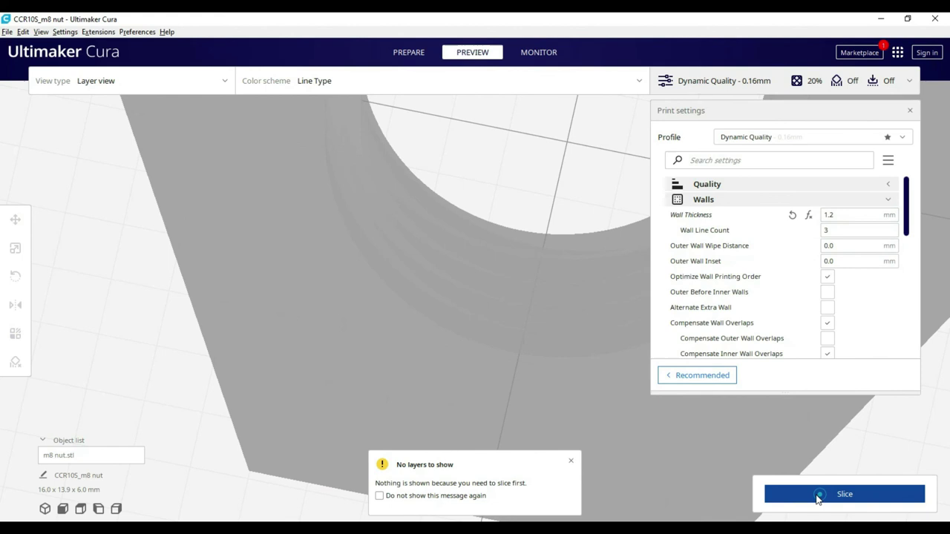
left_click(817, 494)
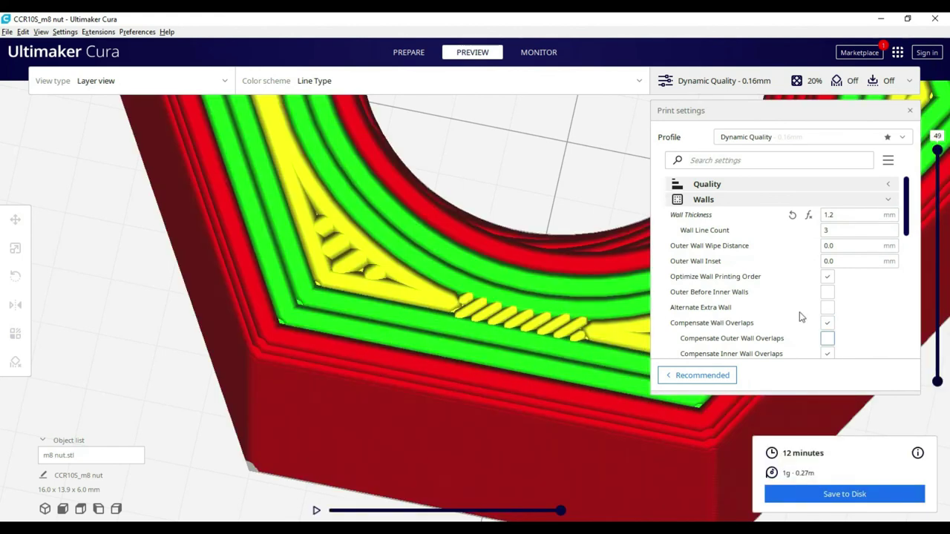
left_click(792, 215)
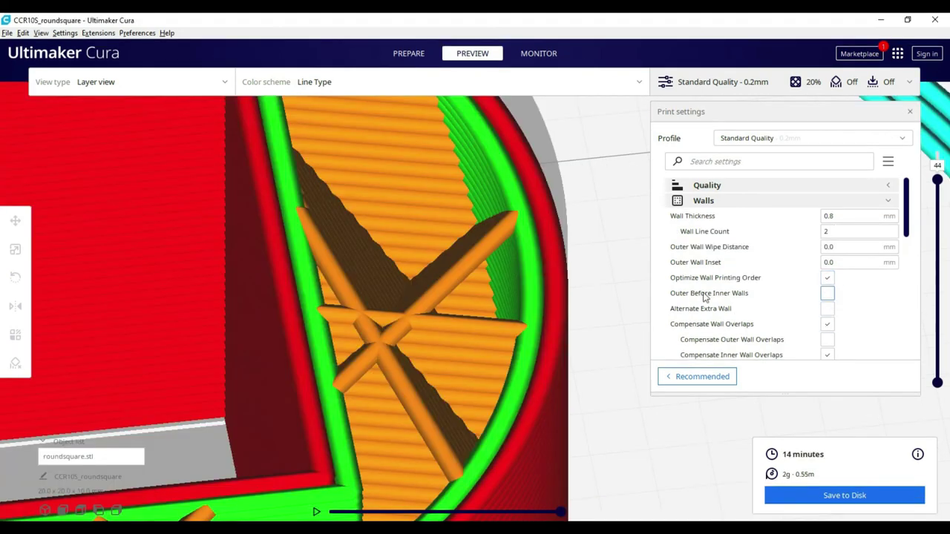
Enable Alternate Extra Wall, slice, and dismiss the no-layers notice.
left_click(828, 311)
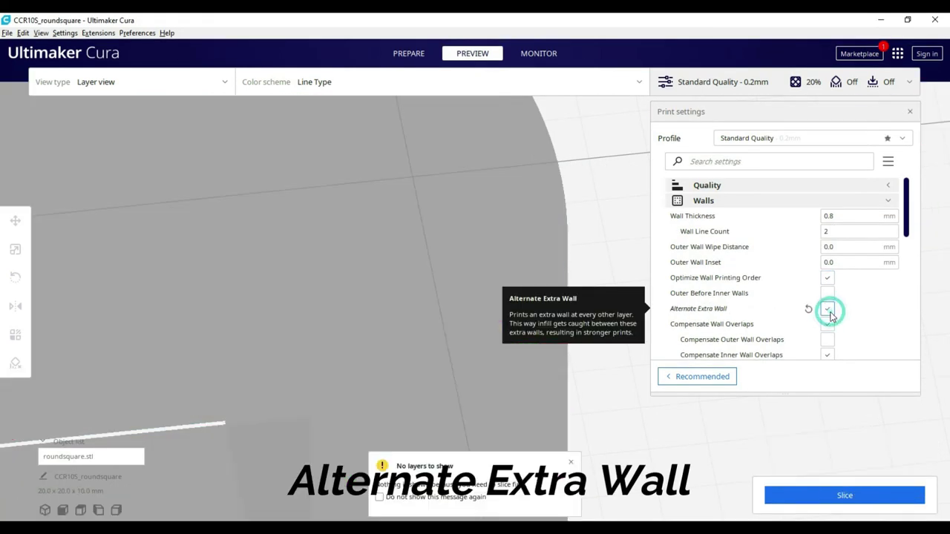
left_click(864, 495)
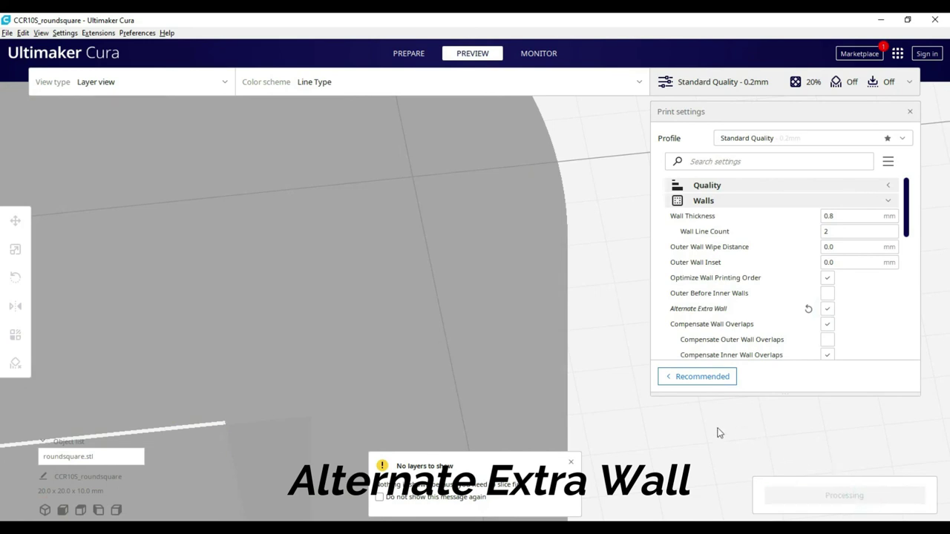
left_click(573, 465)
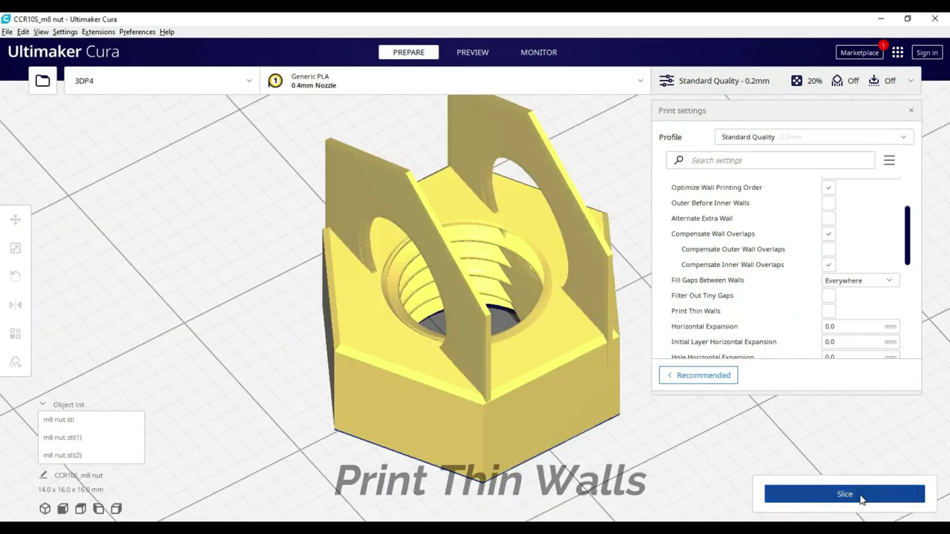
Enable Print Thin Walls and re-slice the nut, viewing it in the layer preview.
left_click(861, 494)
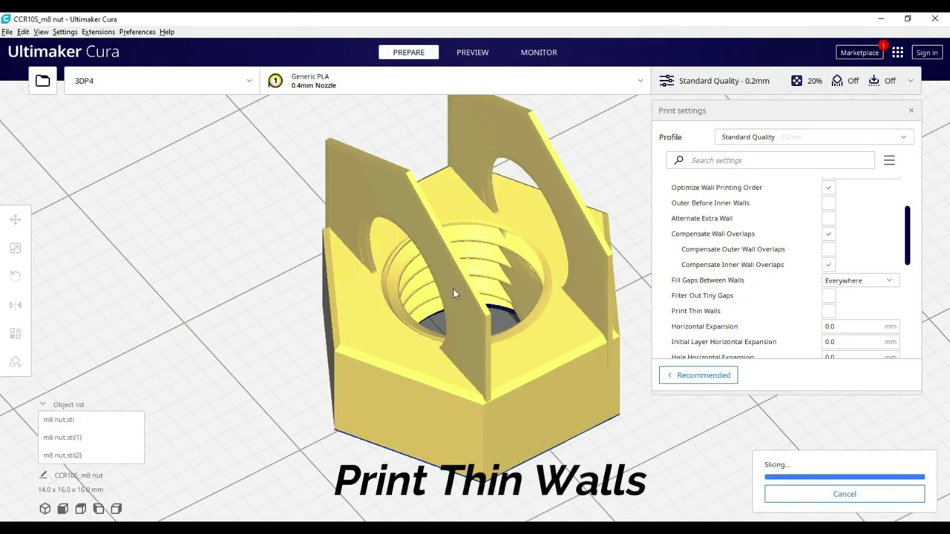
left_click(472, 58)
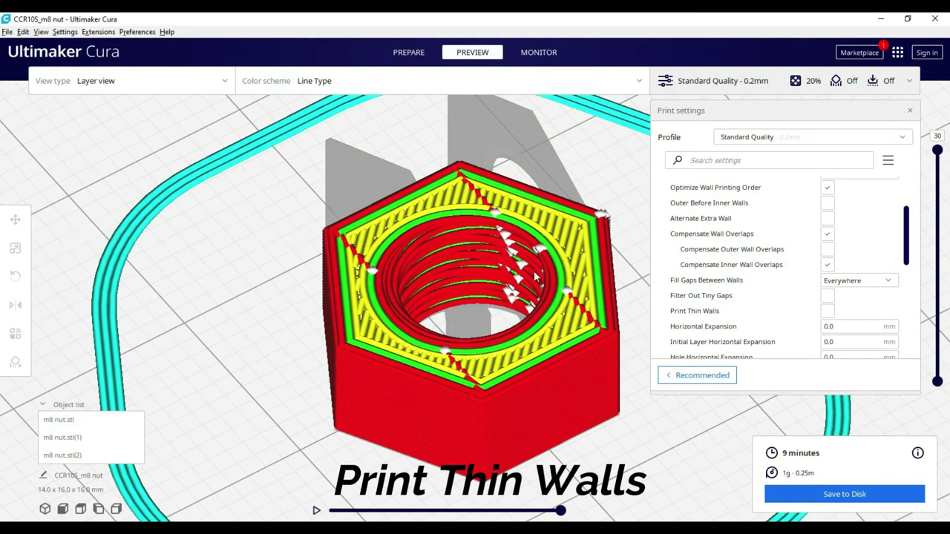
left_click(828, 310)
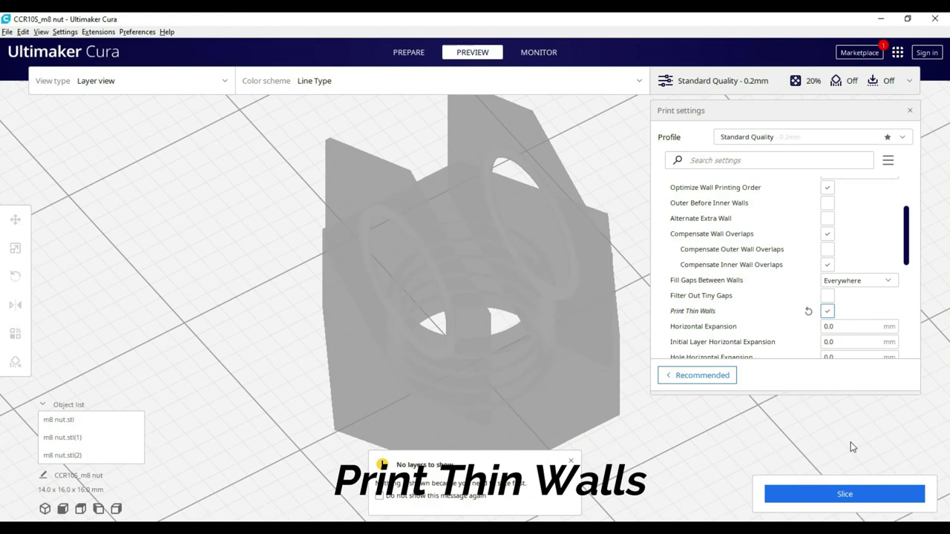
left_click(837, 495)
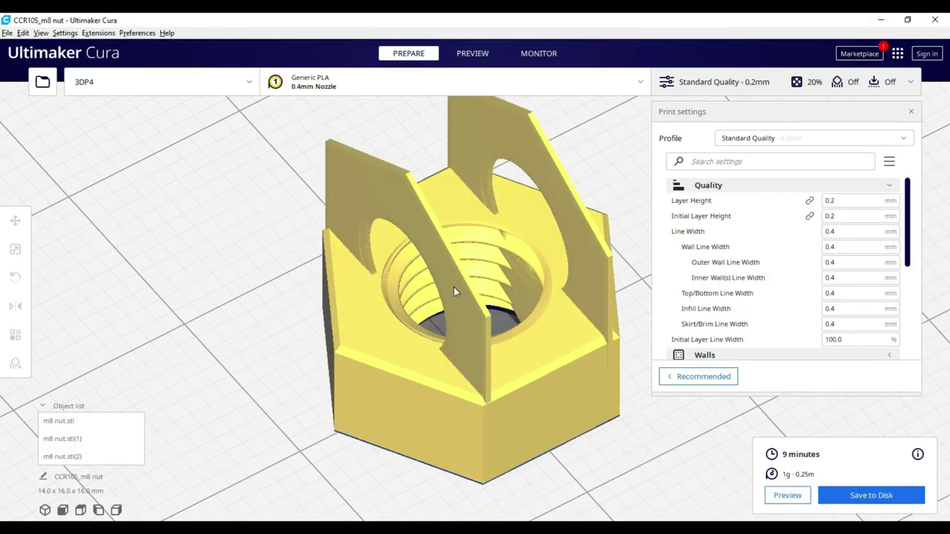
left_click(453, 286)
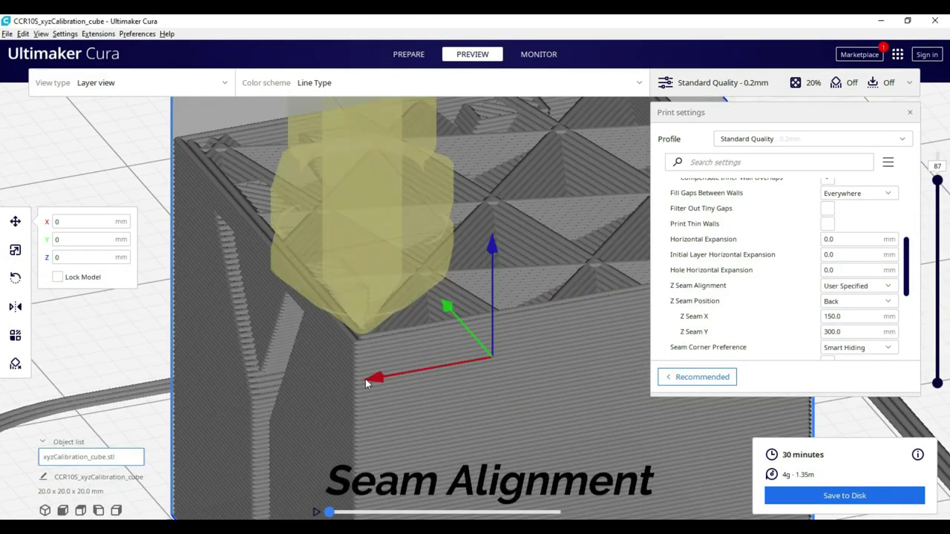
Orbit the cube and raise the layer and path sliders to show its upper layers.
mouse_move(366, 379)
right_mouse_down()
mouse_move(381, 381)
mouse_move(388, 343)
right_mouse_up()
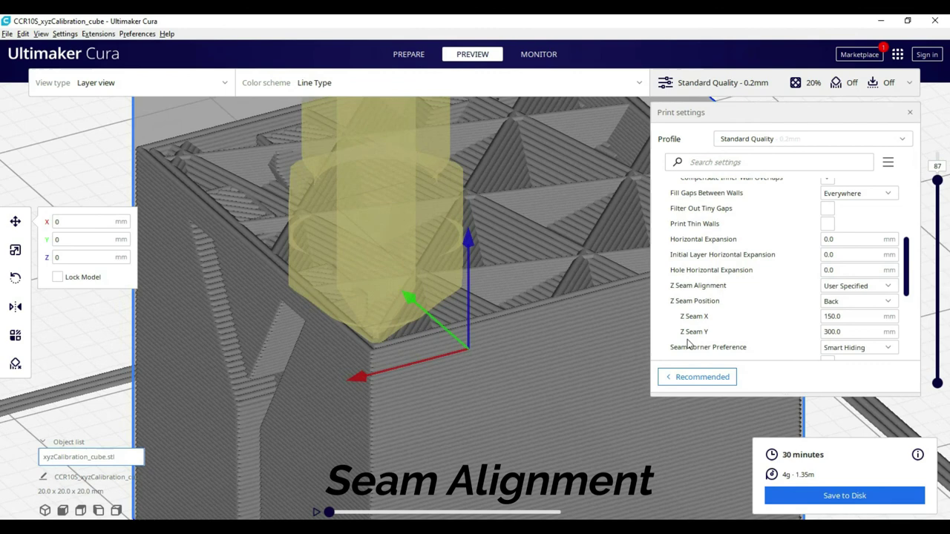
left_click_drag(330, 514, 334, 512)
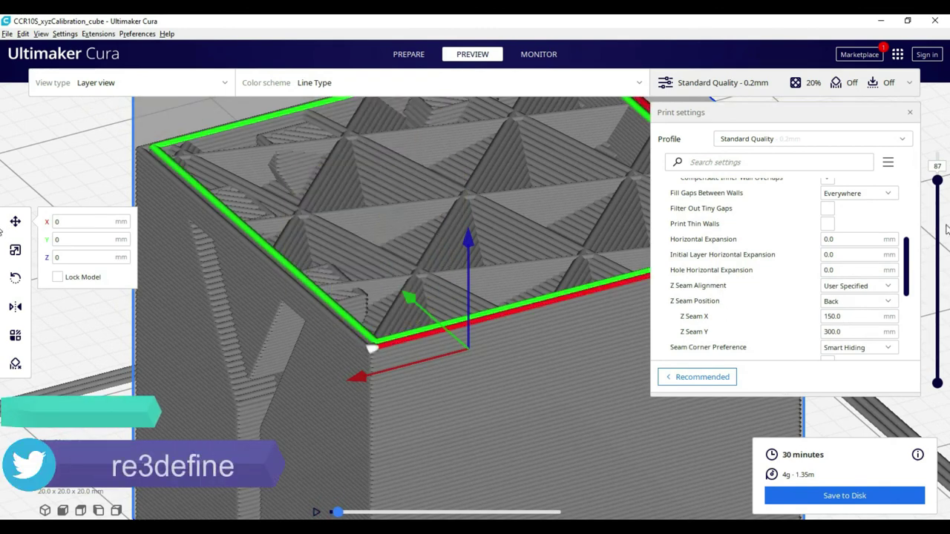
left_click_drag(938, 181, 938, 159)
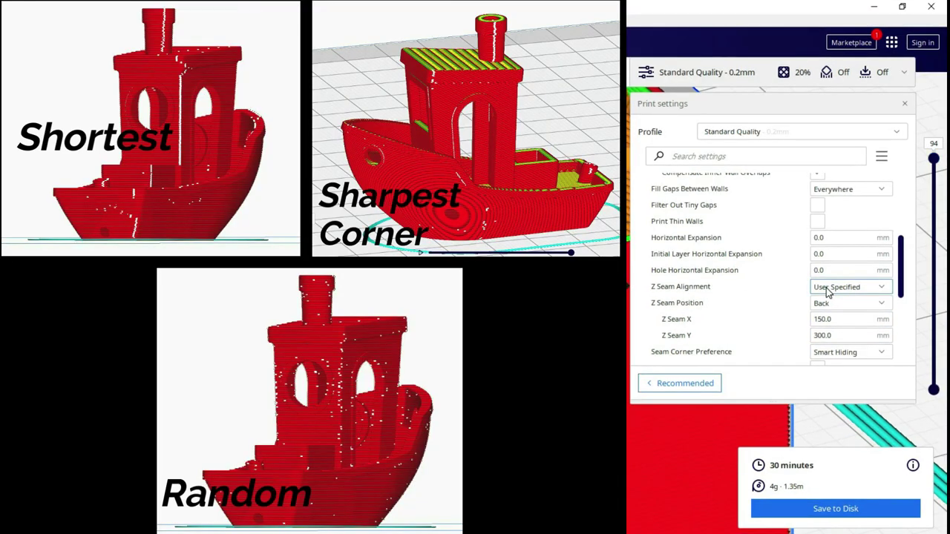
Keep Z seam alignment User Specified at Back, then review Seam Corner Preference.
left_click(842, 287)
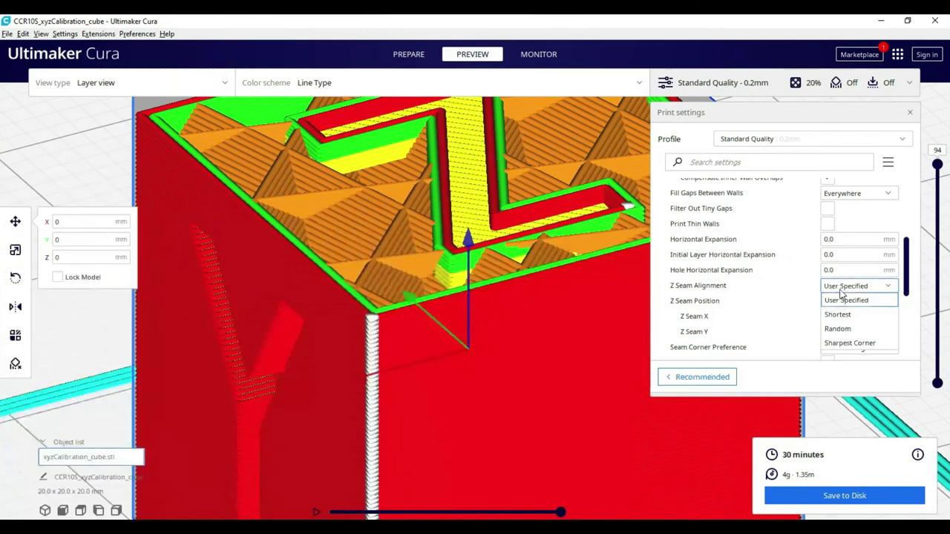
left_click(838, 300)
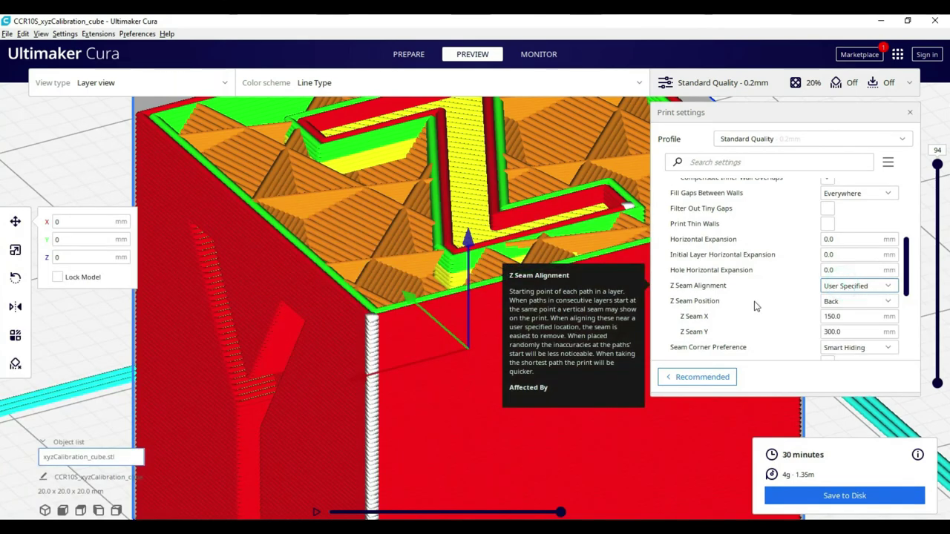
left_click(833, 303)
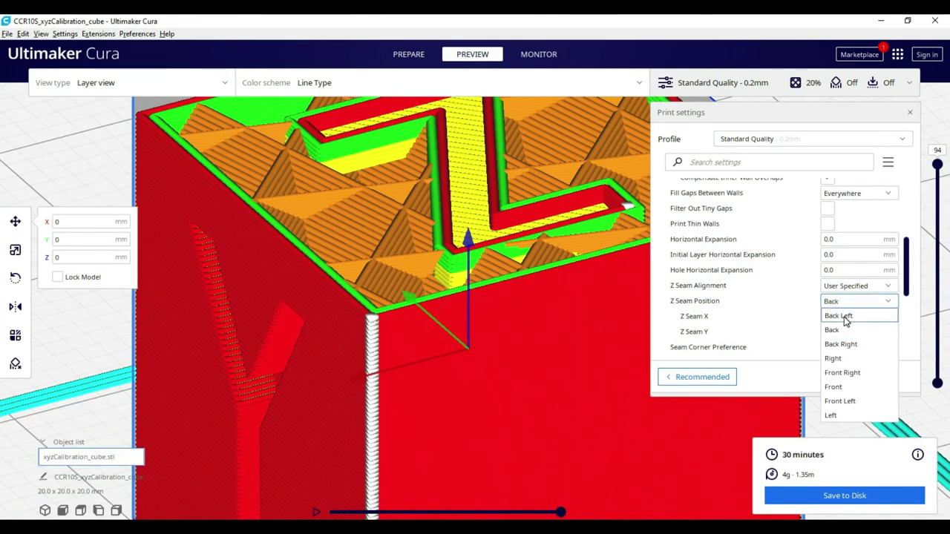
left_click(840, 304)
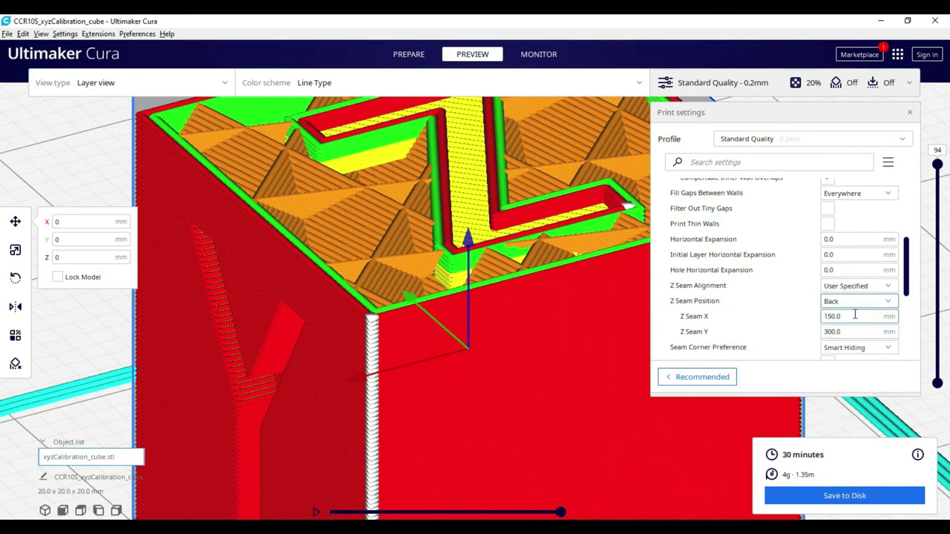
left_click(847, 349)
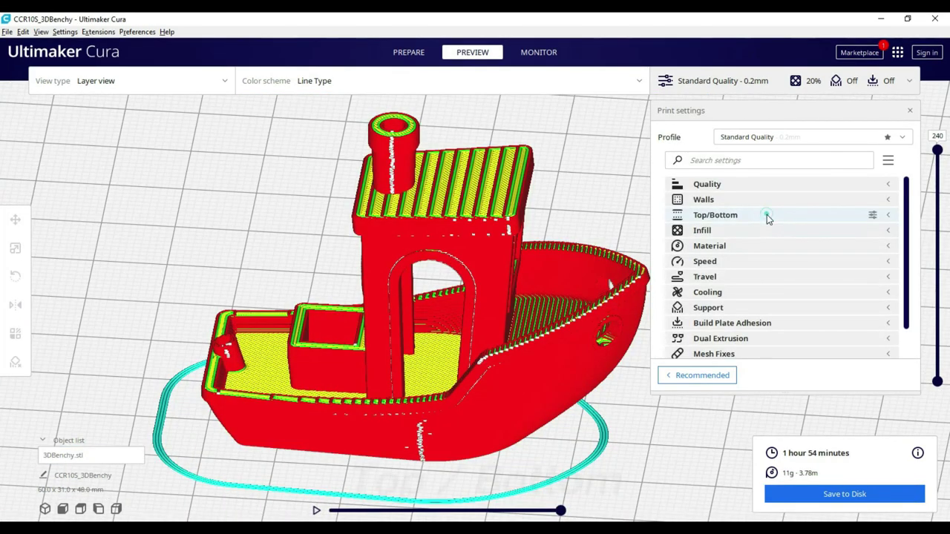
Expand Top/Bottom settings and enter 0.8 mm as the Top/Bottom Thickness.
left_click(767, 216)
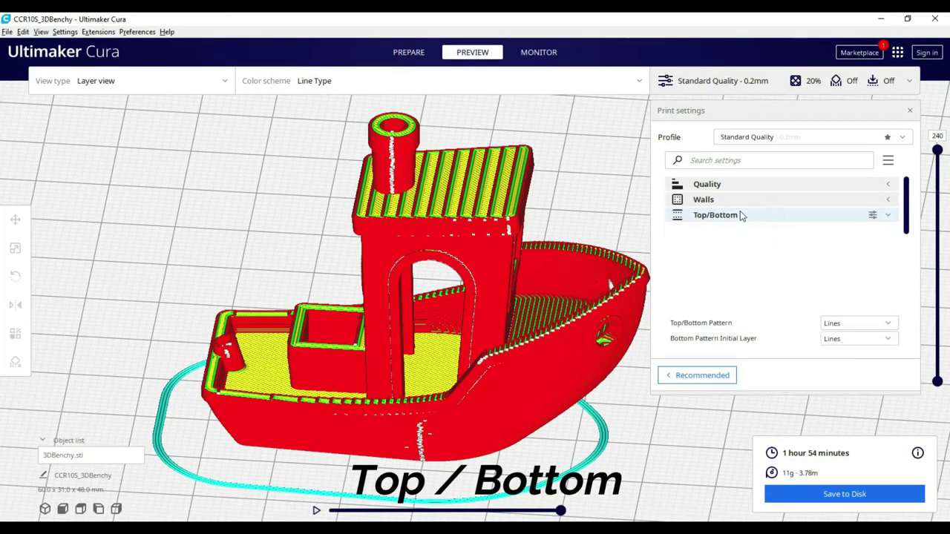
scroll(760, 260, "down", 1)
scroll(761, 260, "down", 3)
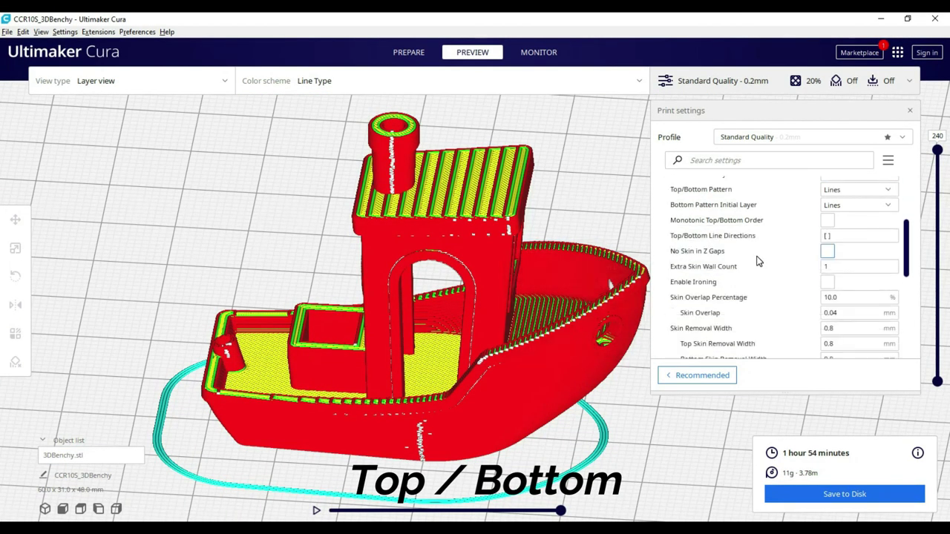
scroll(760, 260, "down", 3)
scroll(758, 260, "down", 1)
scroll(758, 260, "up", 4)
scroll(758, 260, "up", 4)
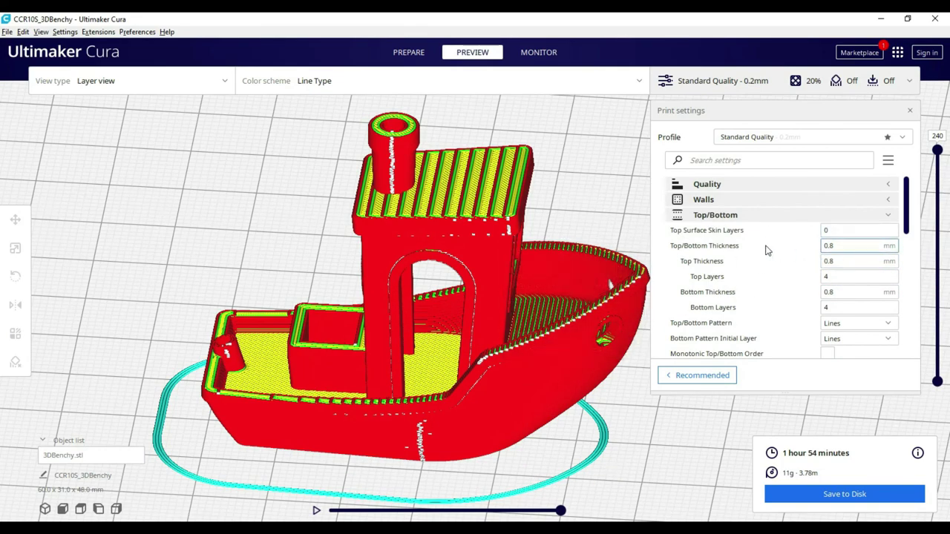
mouse_move(859, 245)
mouse_move(702, 245)
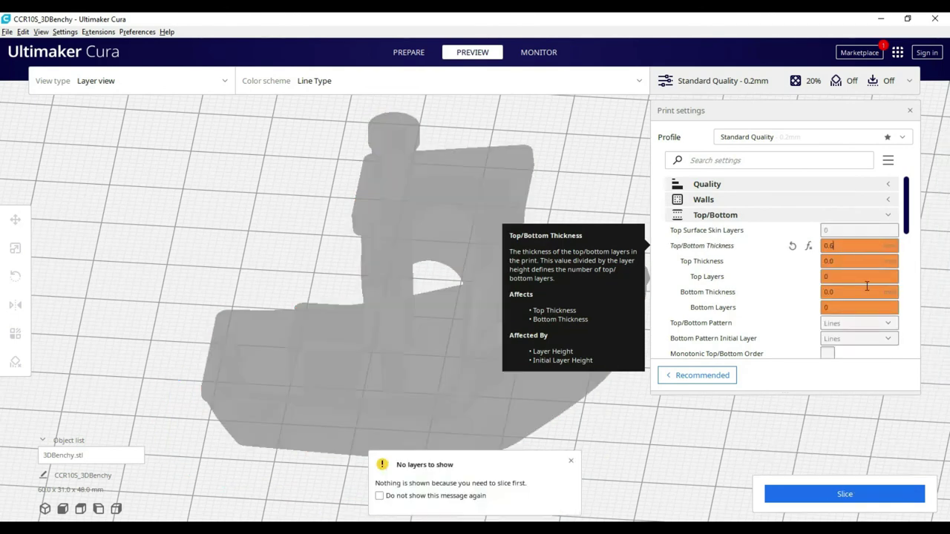
type("6")
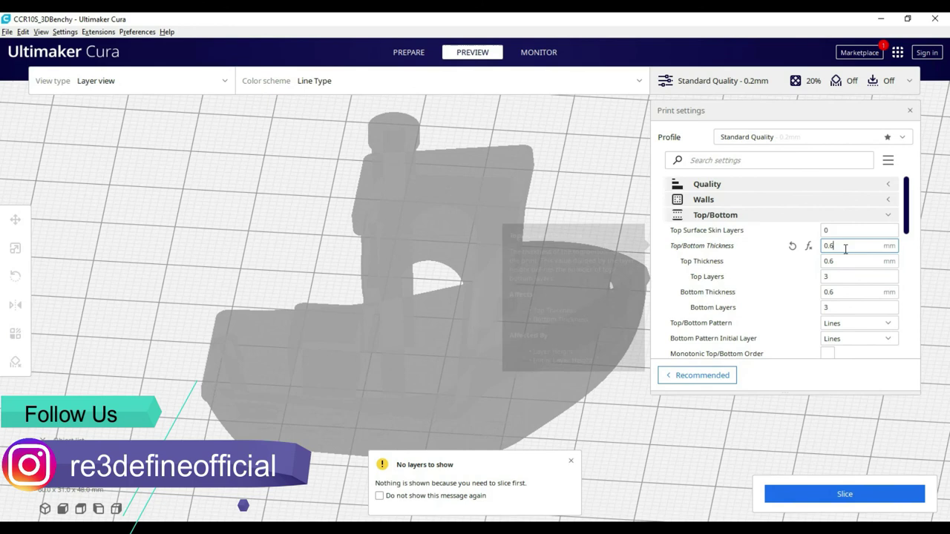
key("BackSpace")
key("BackSpace")
type("1")
key("BackSpace")
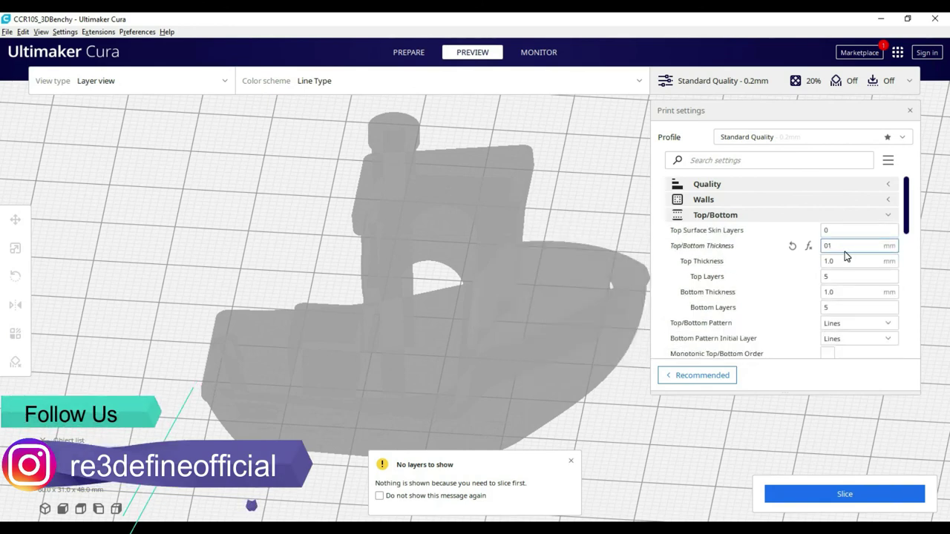
type(".")
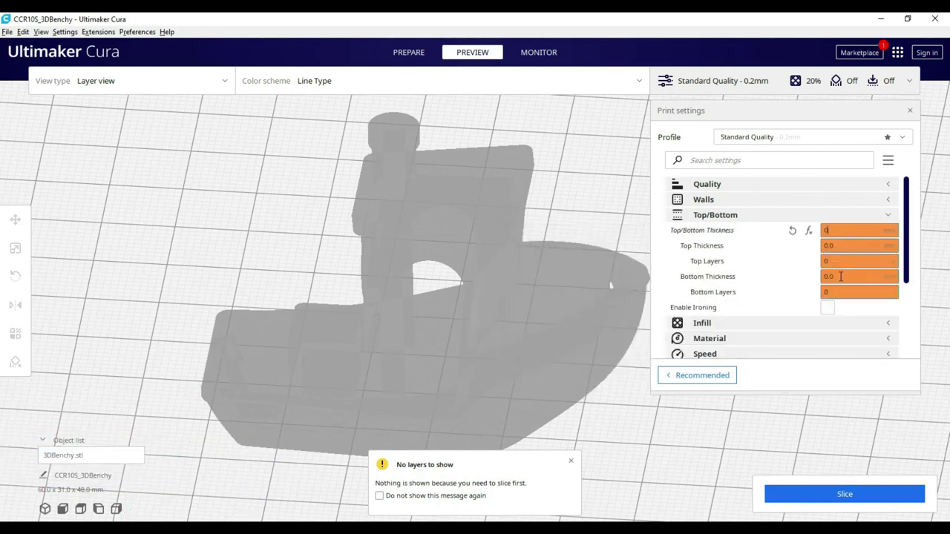
type("8")
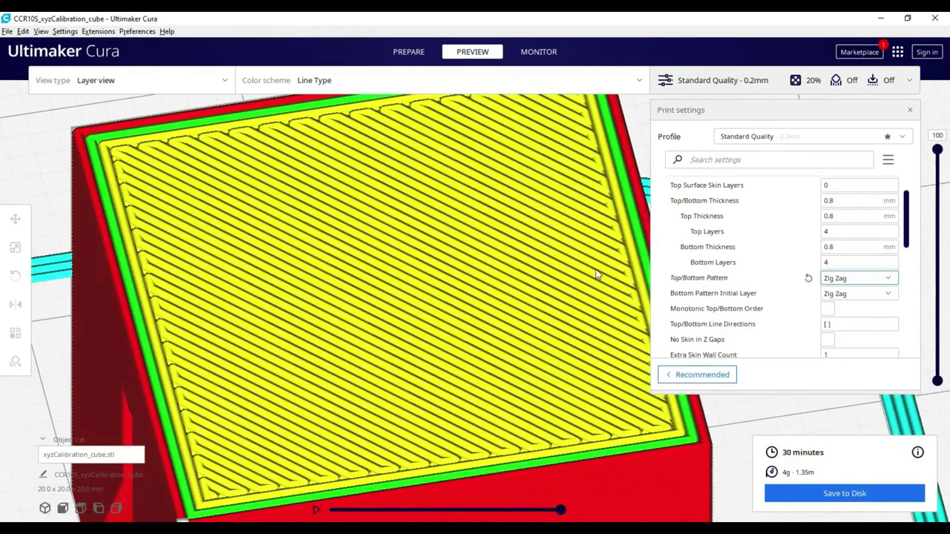
Open the Top/Bottom Pattern choices to pick Zig Zag.
left_click(872, 281)
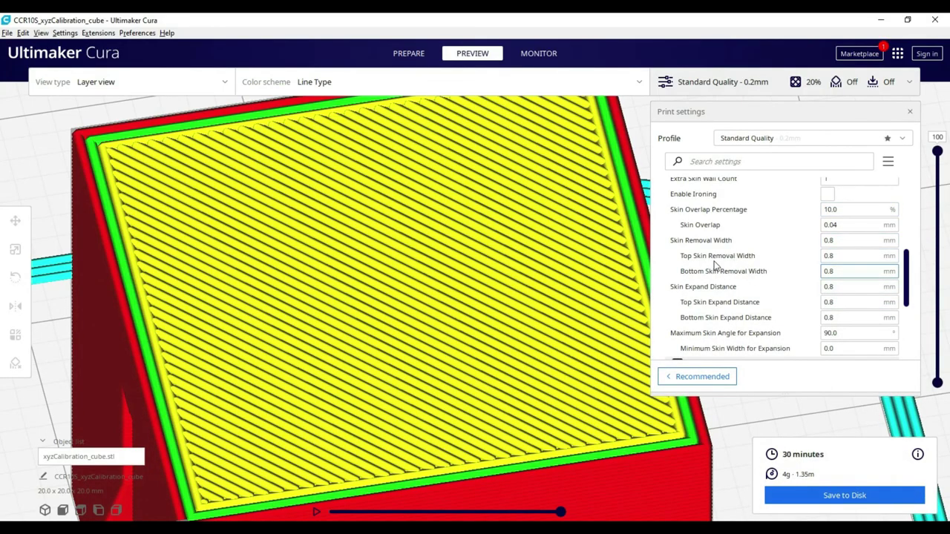
Enable Ironing and re-slice the cube, dismissing the no-layers notice.
scroll(817, 219, "up", 3)
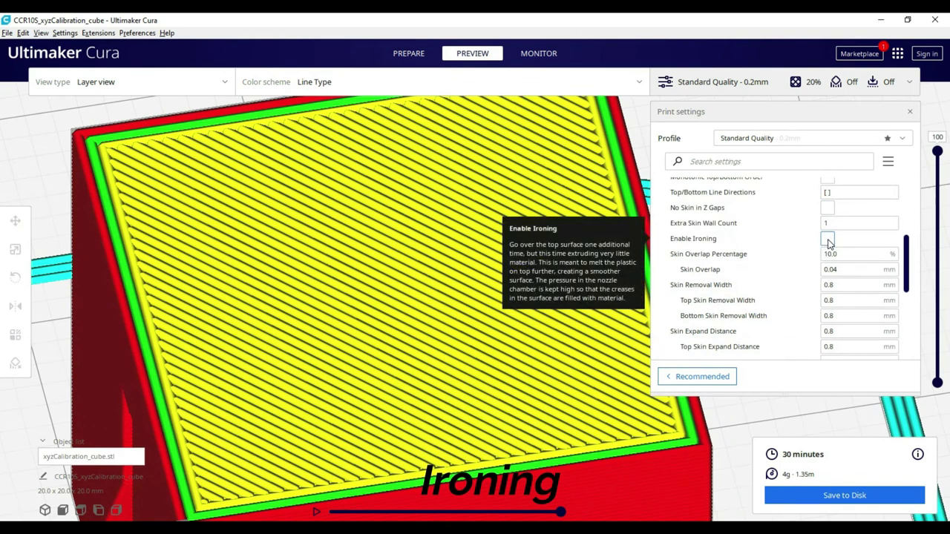
left_click(828, 240)
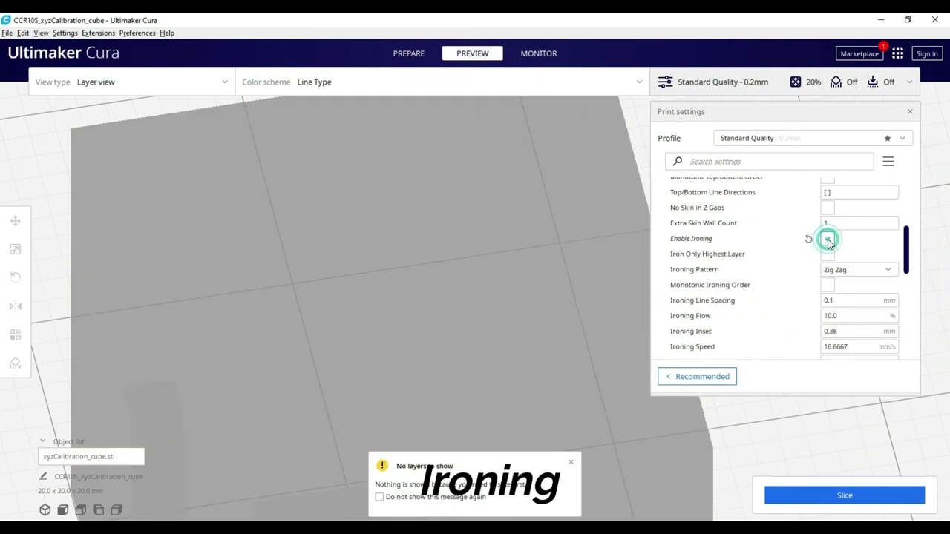
left_click(861, 493)
left_click(570, 462)
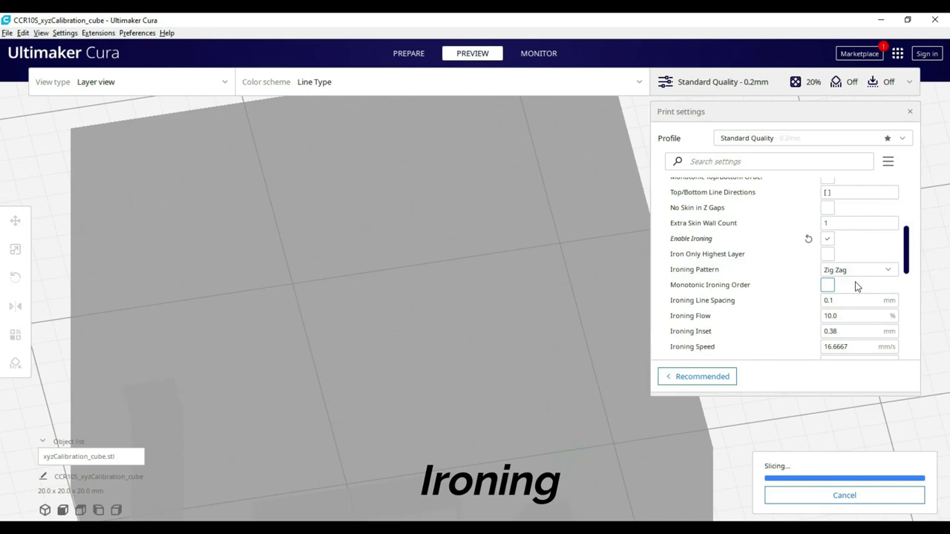
Zoom and orbit the layer view to inspect the cube's ironed top surface.
scroll(437, 341, "up", 5)
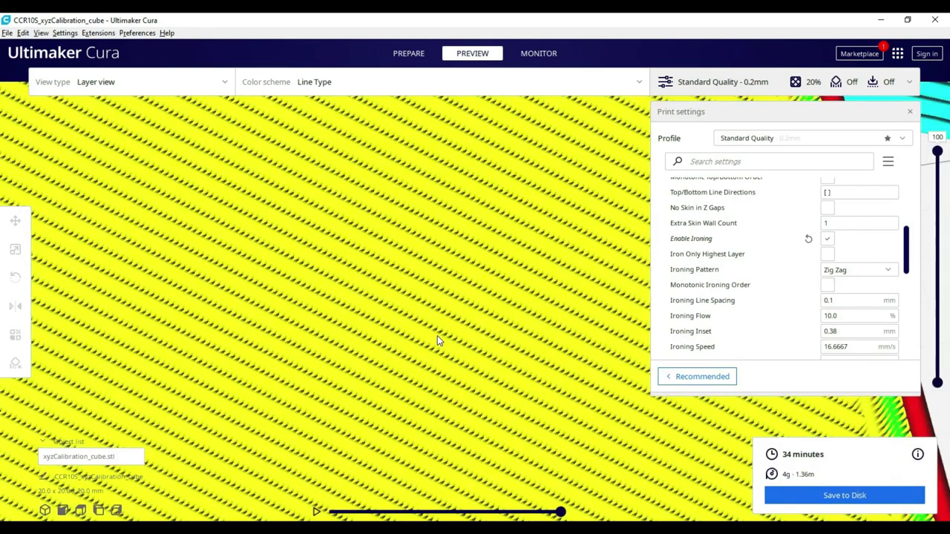
scroll(437, 335, "down", 3)
scroll(437, 335, "down", 2)
scroll(439, 320, "up", 3)
scroll(437, 334, "up", 2)
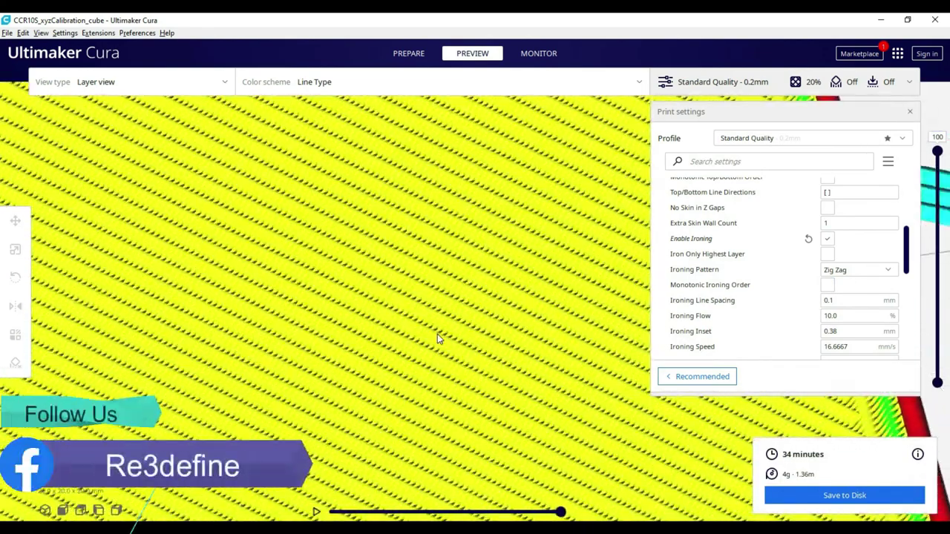
scroll(437, 334, "down", 3)
scroll(437, 332, "up", 3)
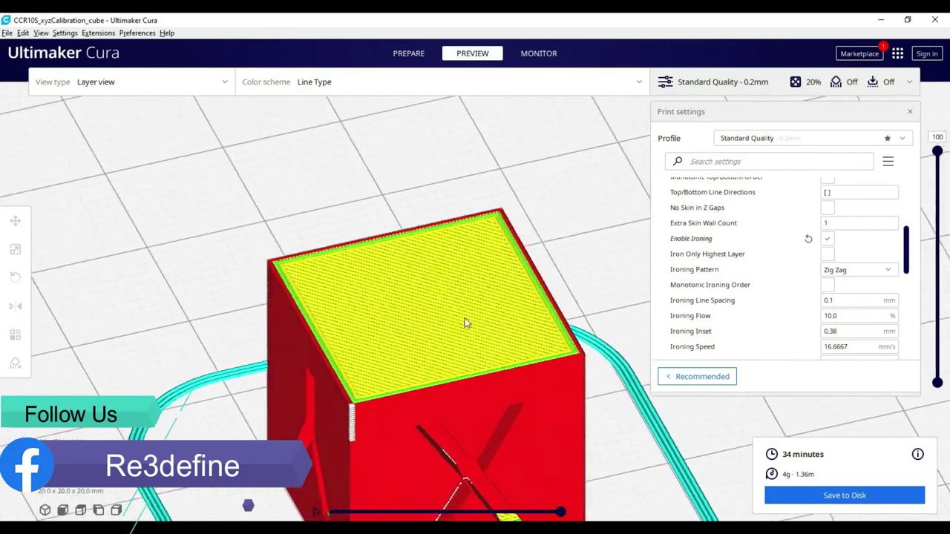
scroll(464, 323, "down", 2)
scroll(496, 316, "up", 3)
scroll(509, 322, "down", 1)
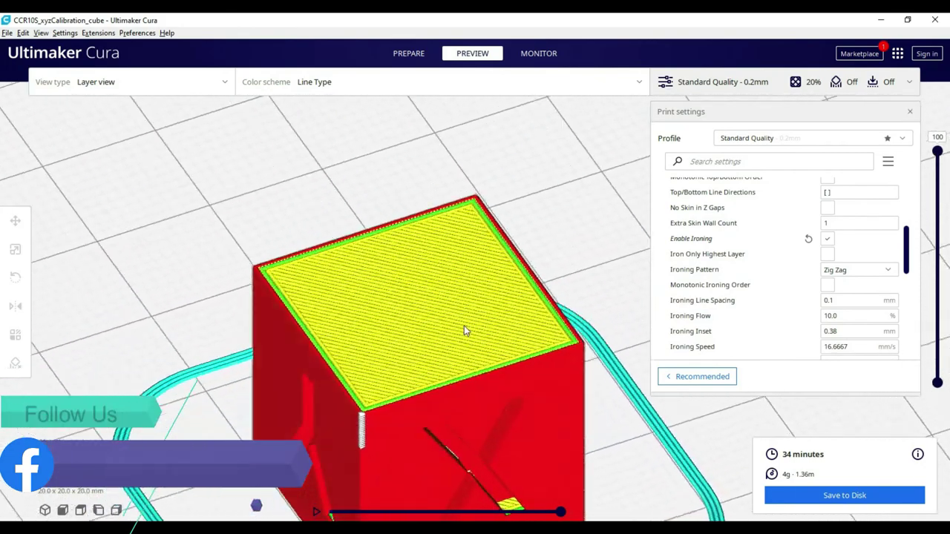
mouse_move(464, 326)
right_mouse_down()
mouse_move(395, 328)
mouse_move(445, 326)
mouse_move(479, 343)
mouse_move(374, 343)
mouse_move(283, 325)
mouse_move(413, 317)
mouse_move(464, 324)
right_mouse_up()
scroll(479, 343, "up", 5)
scroll(463, 324, "down", 5)
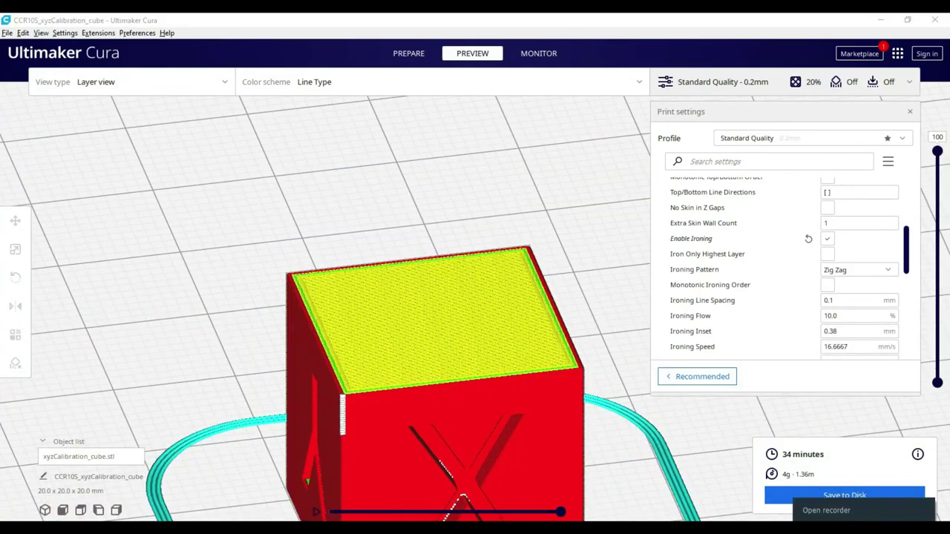
scroll(742, 282, "down", 3)
scroll(742, 282, "down", 3)
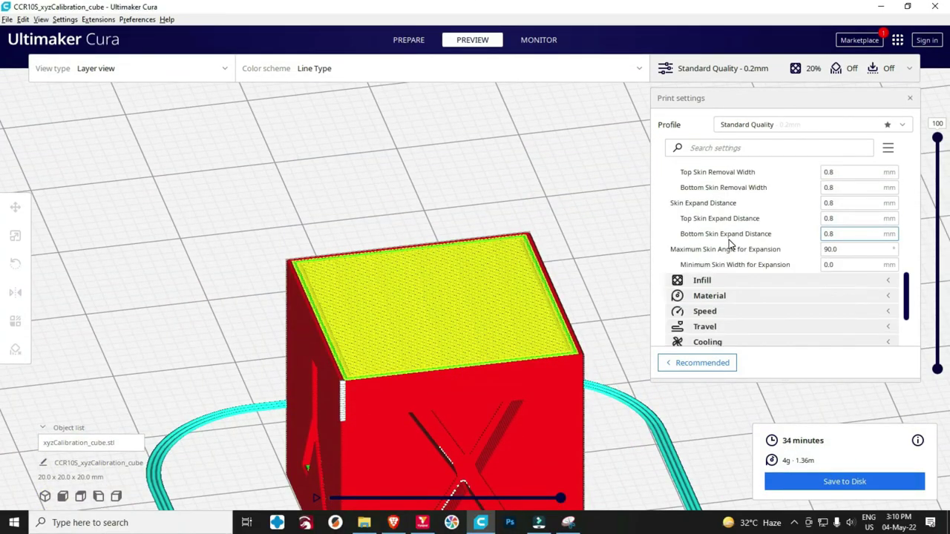